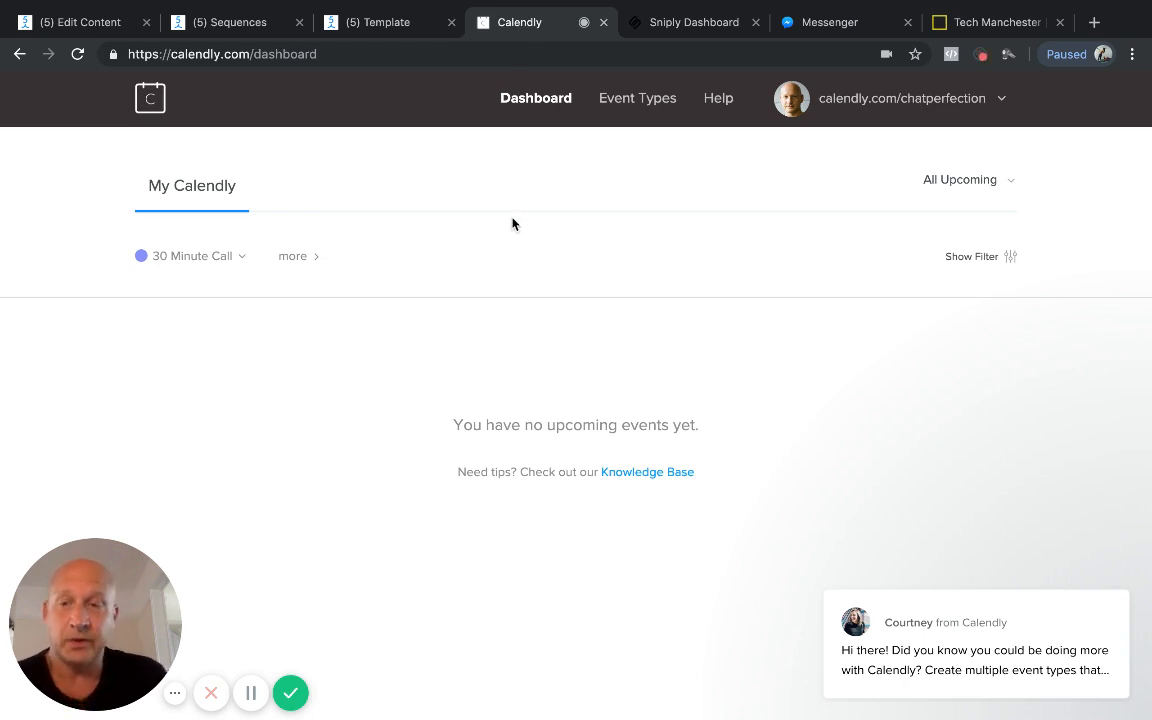
Step: Show the sharing and editing options for the 30 Minute Call event in Calendly
{"action": "left_click", "coordinate": [240, 258]}
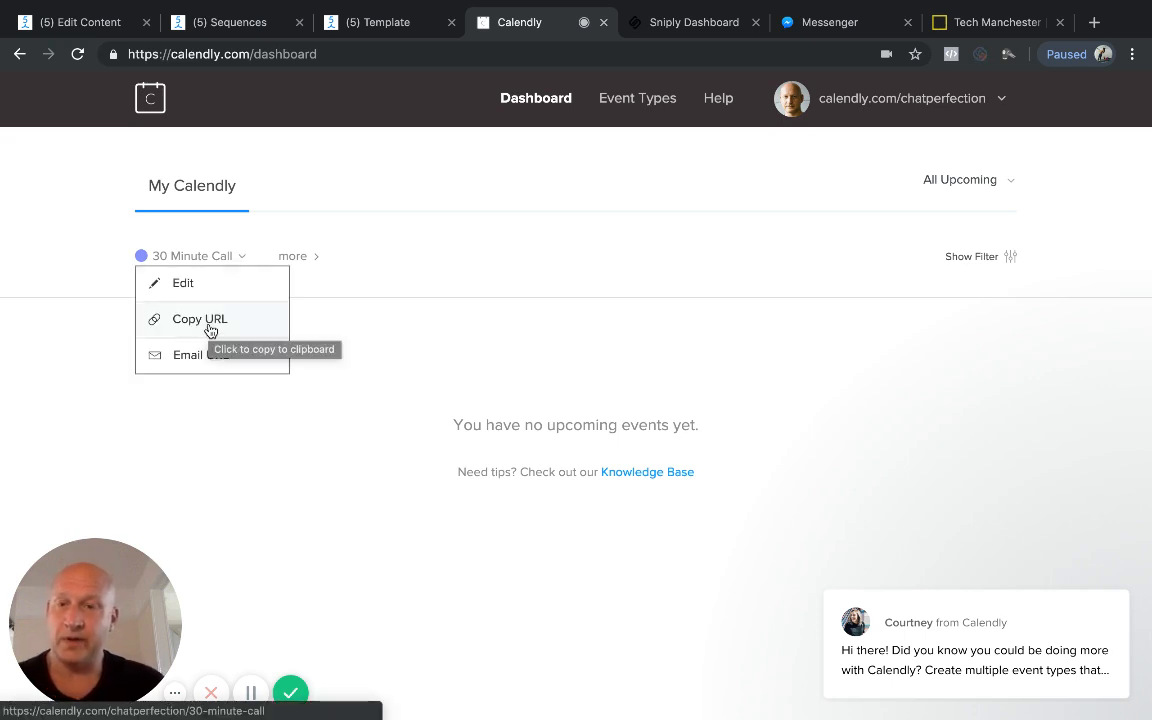
{"action": "left_click", "coordinate": [383, 450]}
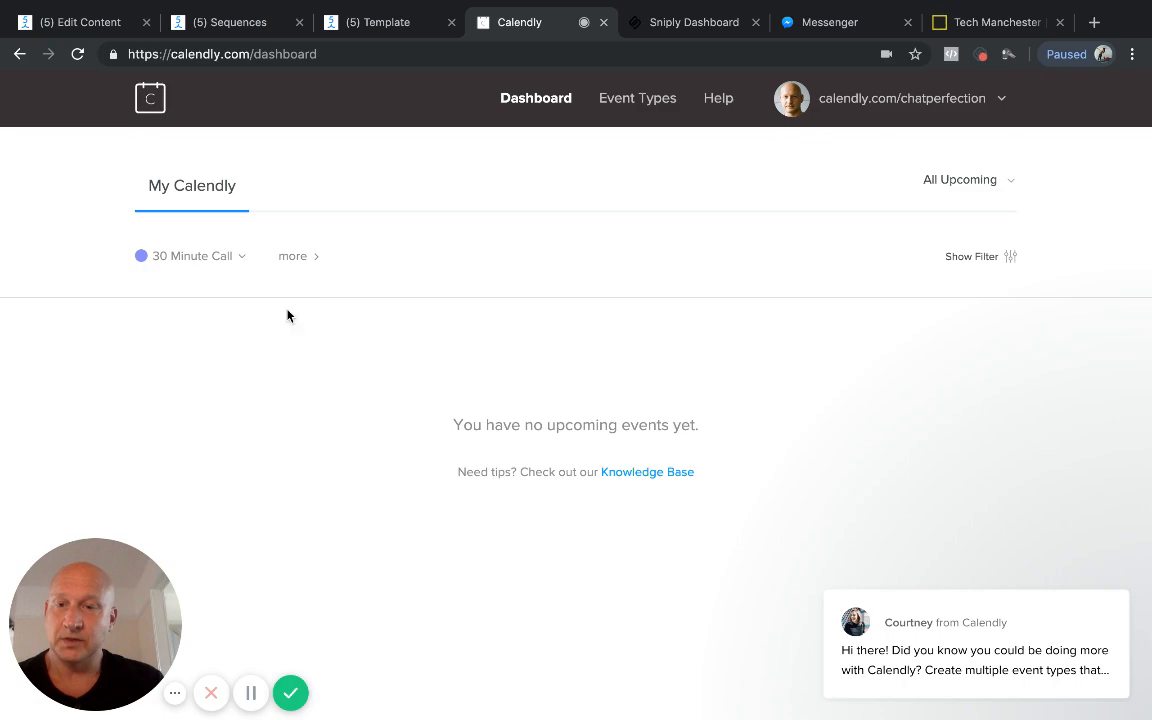
{"action": "left_click", "coordinate": [244, 261]}
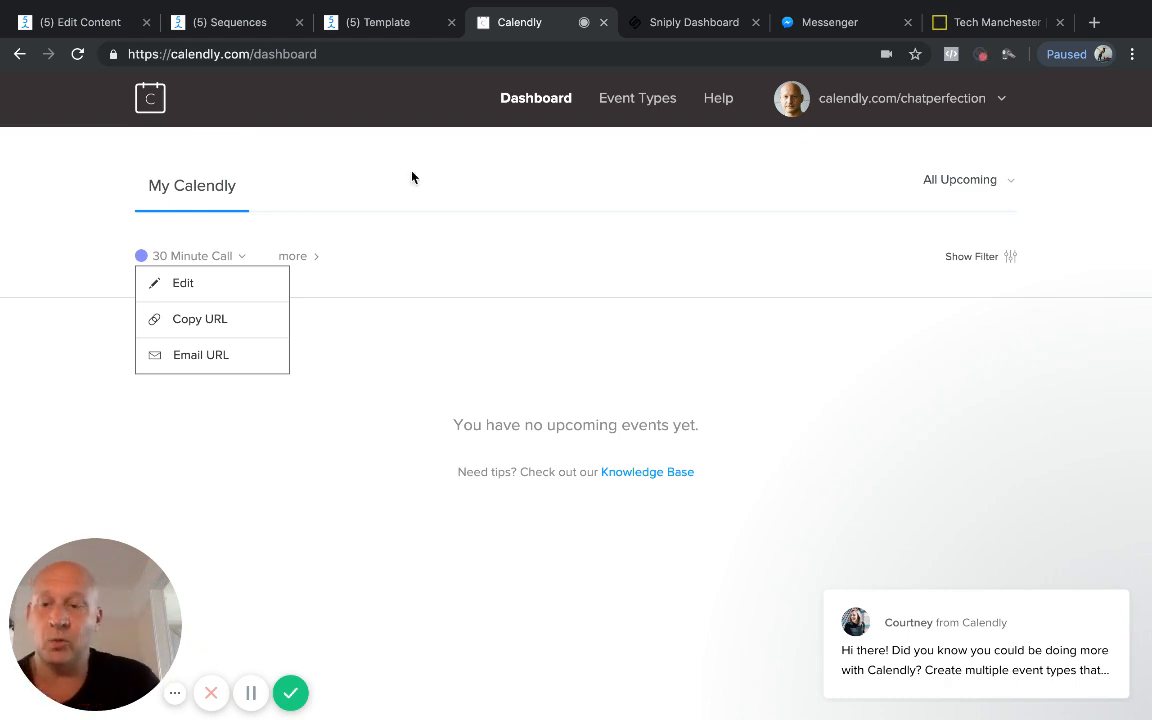
Step: Switch to ManyChat and review the Tech Mcr Contact flow and the first message of the Tech Mcr Follow Up sequence
{"action": "left_click", "coordinate": [100, 30]}
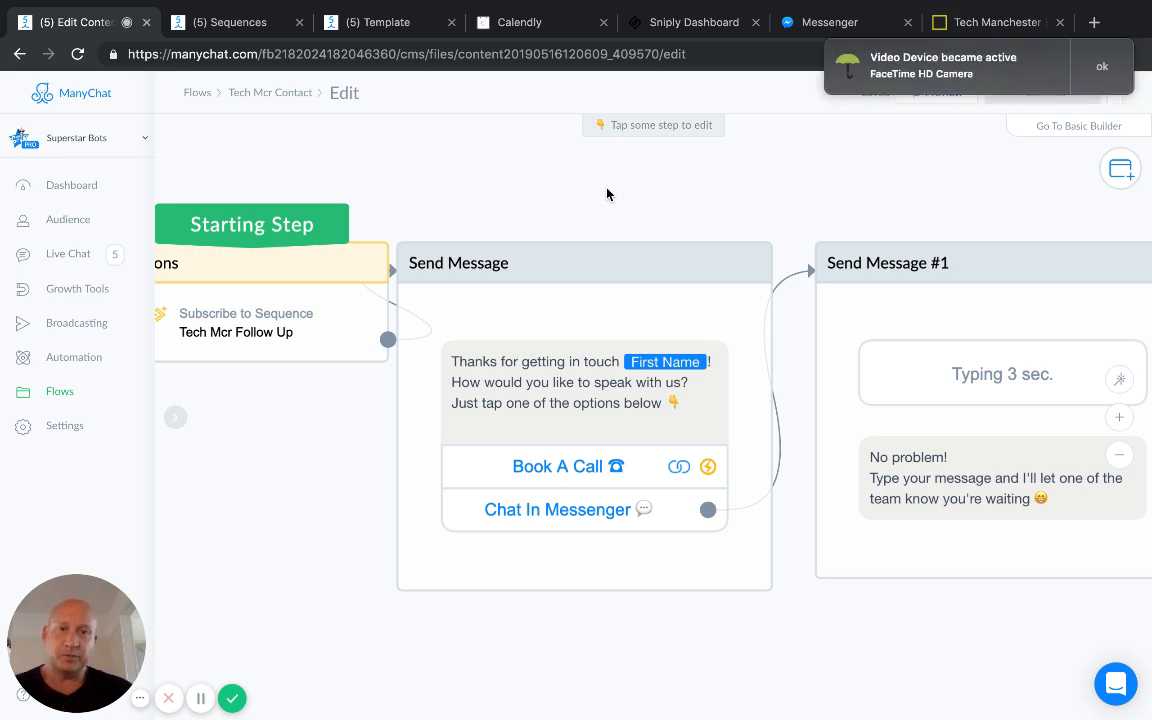
{"action": "left_click", "coordinate": [1100, 68]}
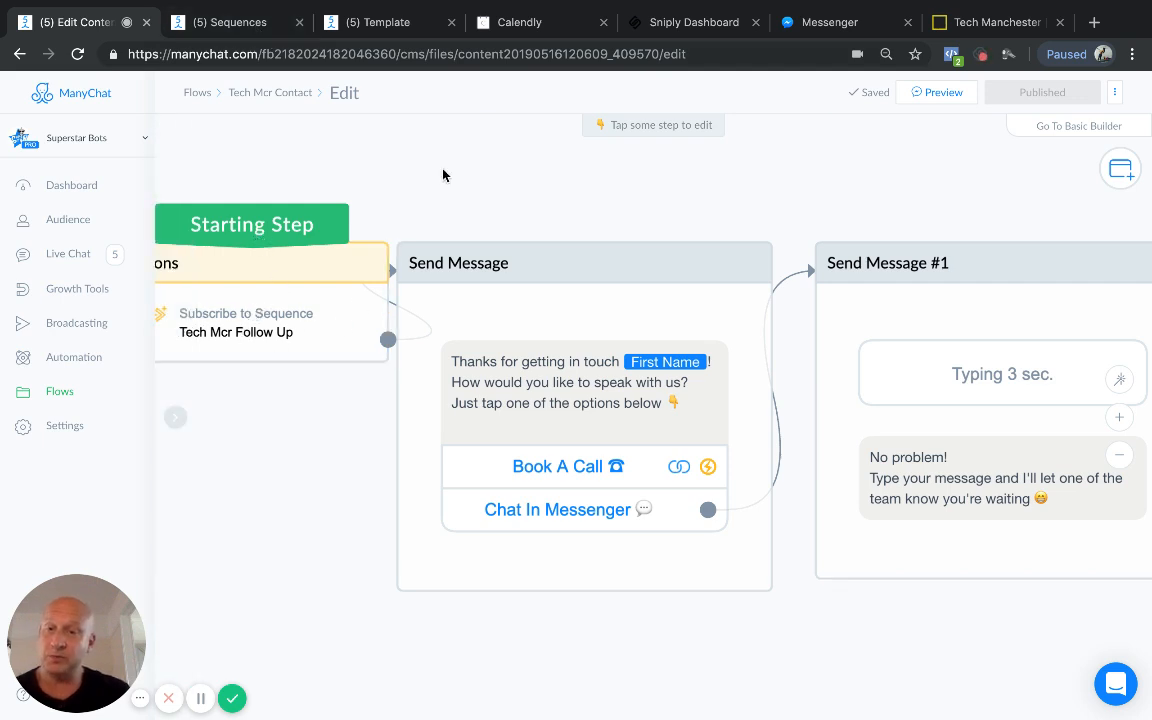
{"action": "left_click", "coordinate": [257, 28]}
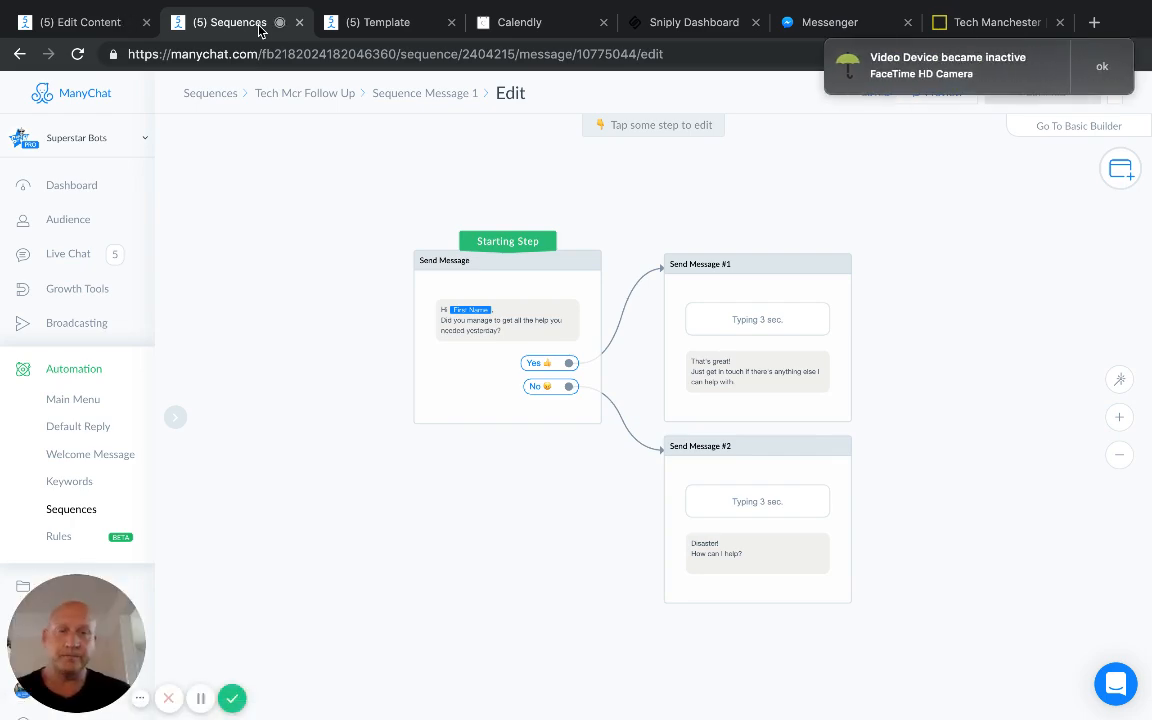
{"action": "left_click", "coordinate": [1107, 67]}
{"action": "left_click", "coordinate": [1103, 56]}
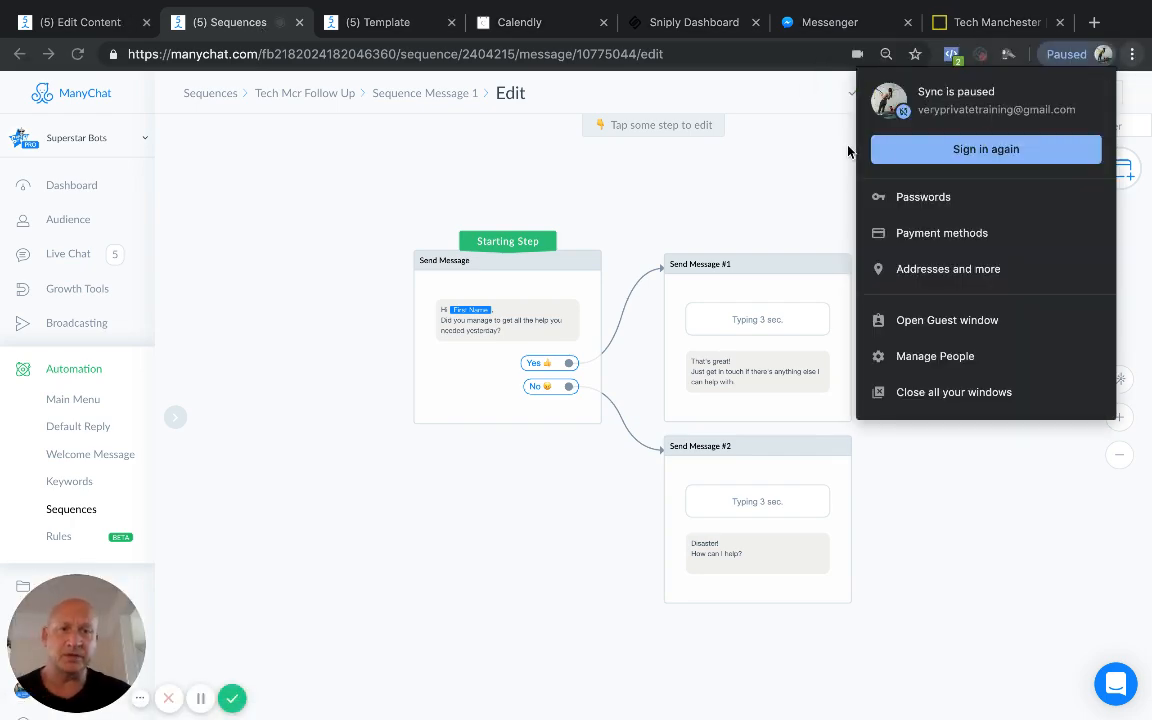
{"action": "left_click", "coordinate": [829, 159]}
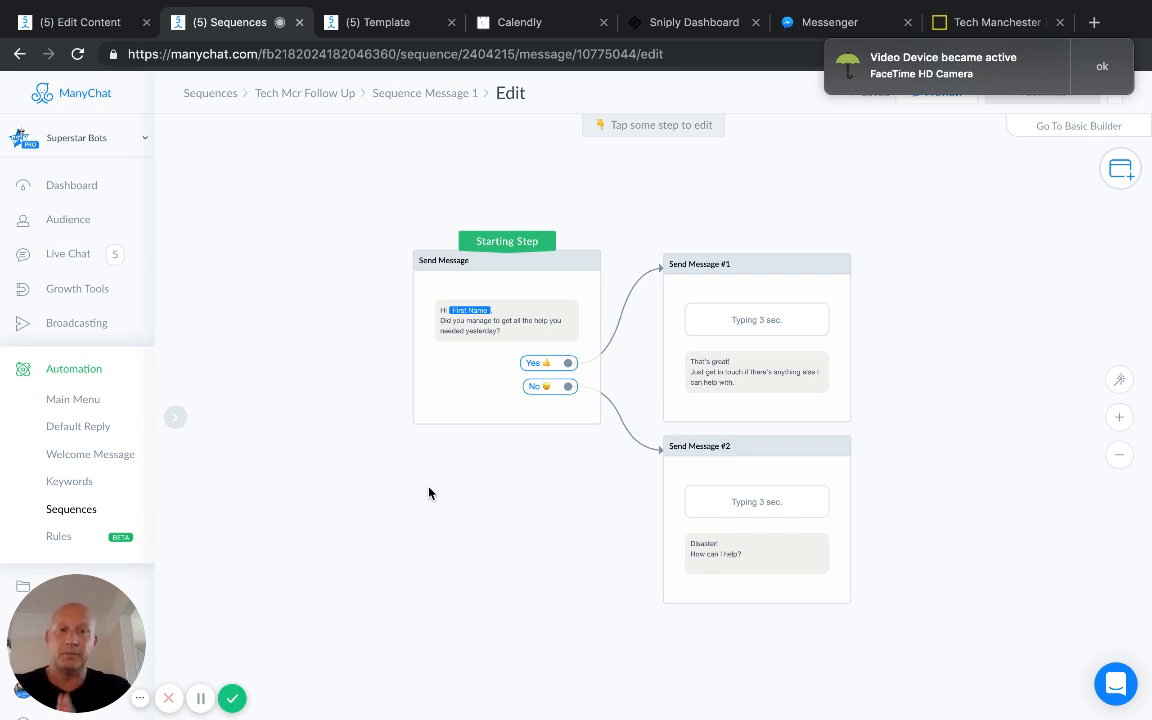
{"action": "left_click", "coordinate": [1101, 68]}
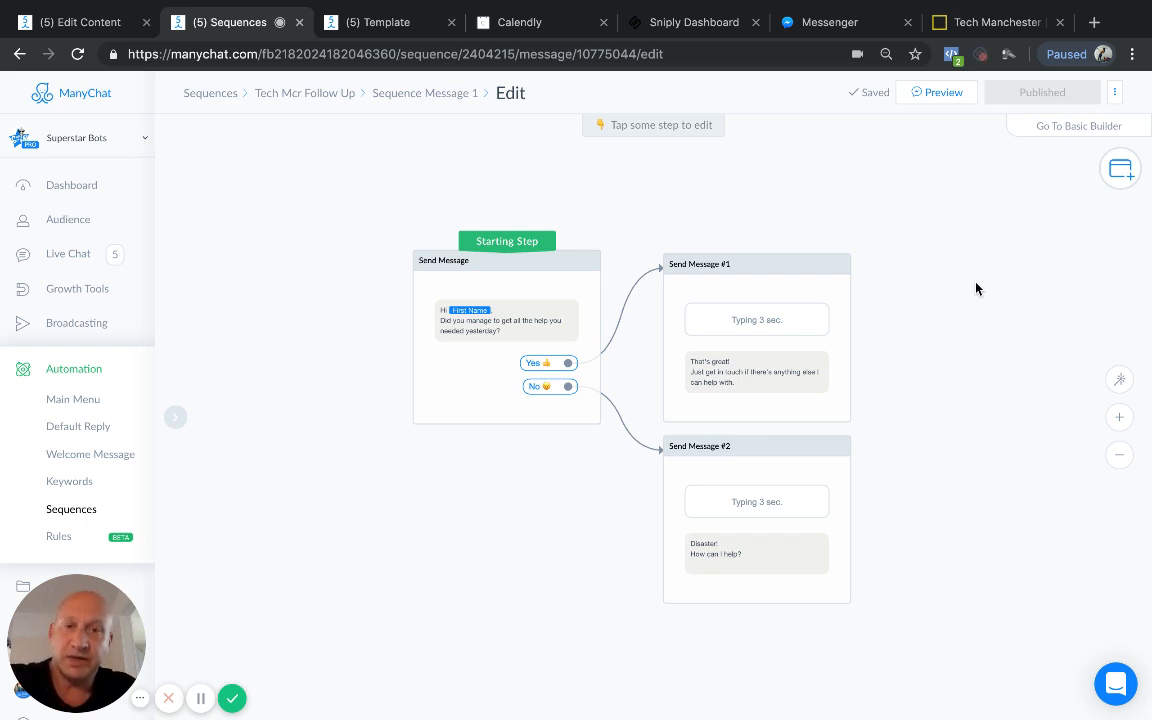
Step: Start installing the Tech Mcr Demo Flow template through its installation link
{"action": "left_click", "coordinate": [403, 33]}
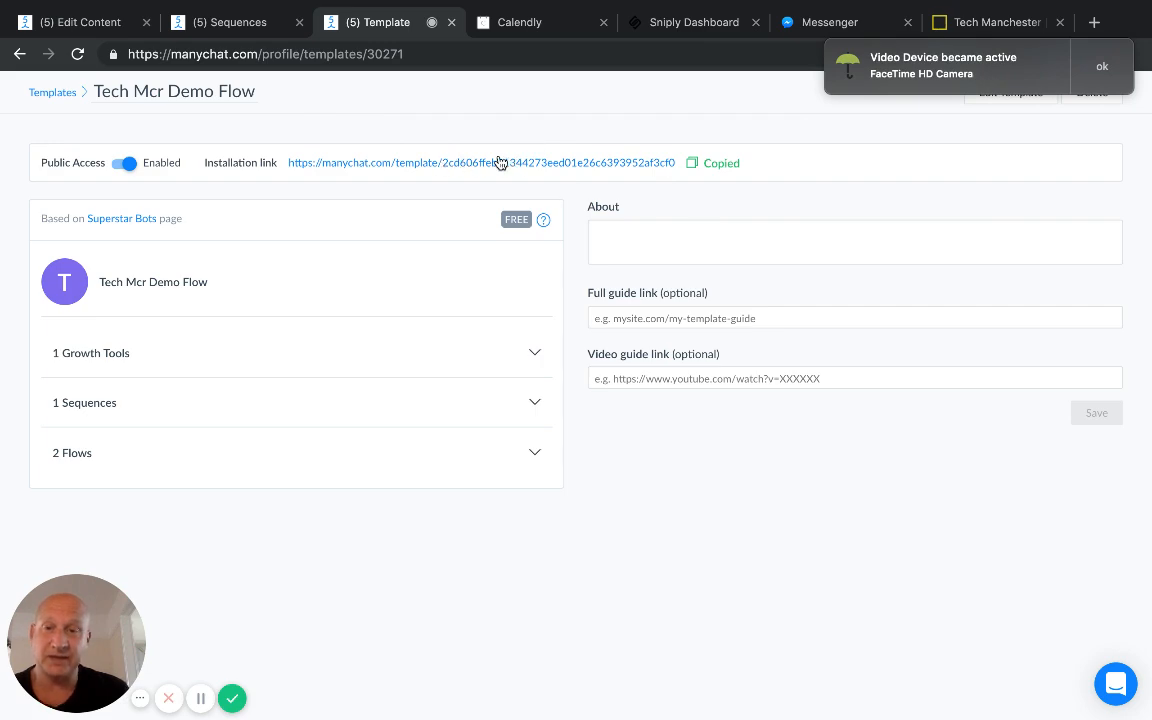
{"action": "left_click", "coordinate": [1098, 72]}
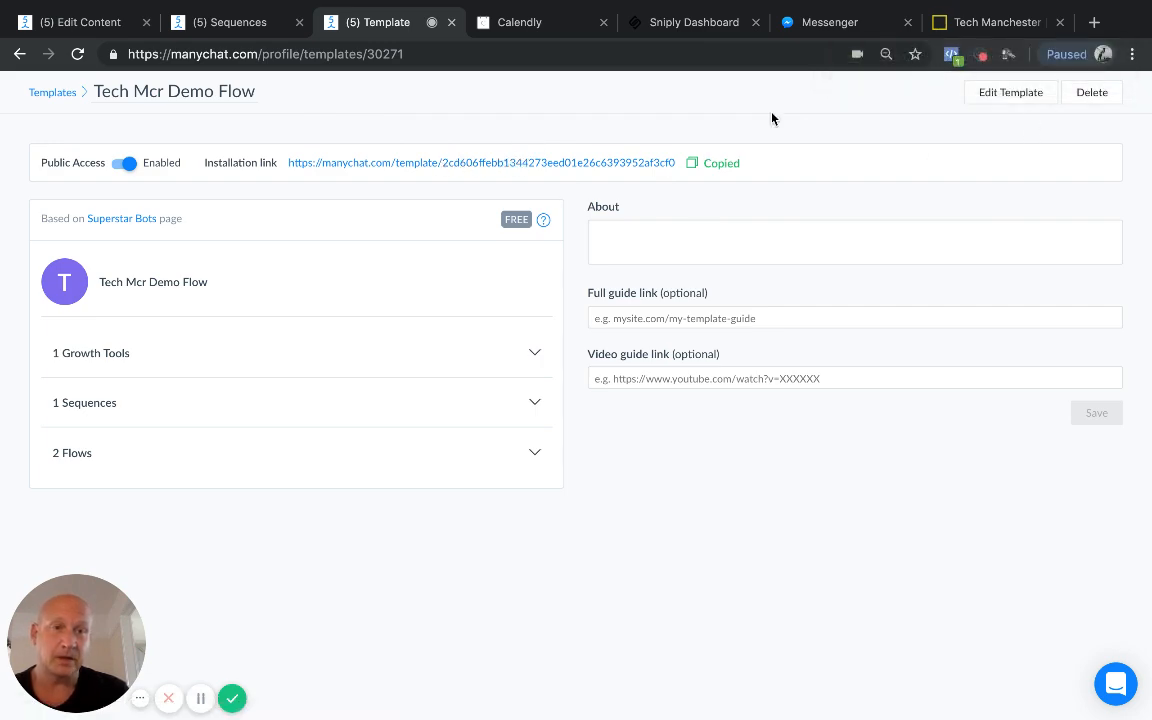
{"action": "left_click", "coordinate": [525, 164]}
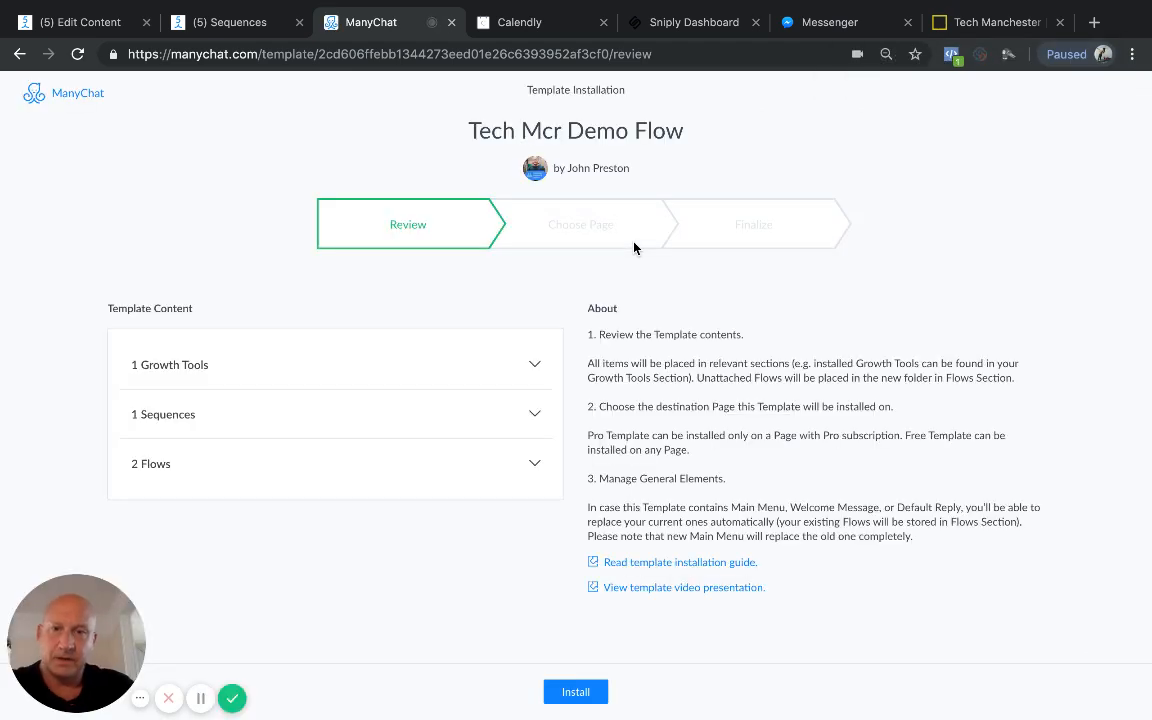
{"action": "left_click", "coordinate": [569, 693]}
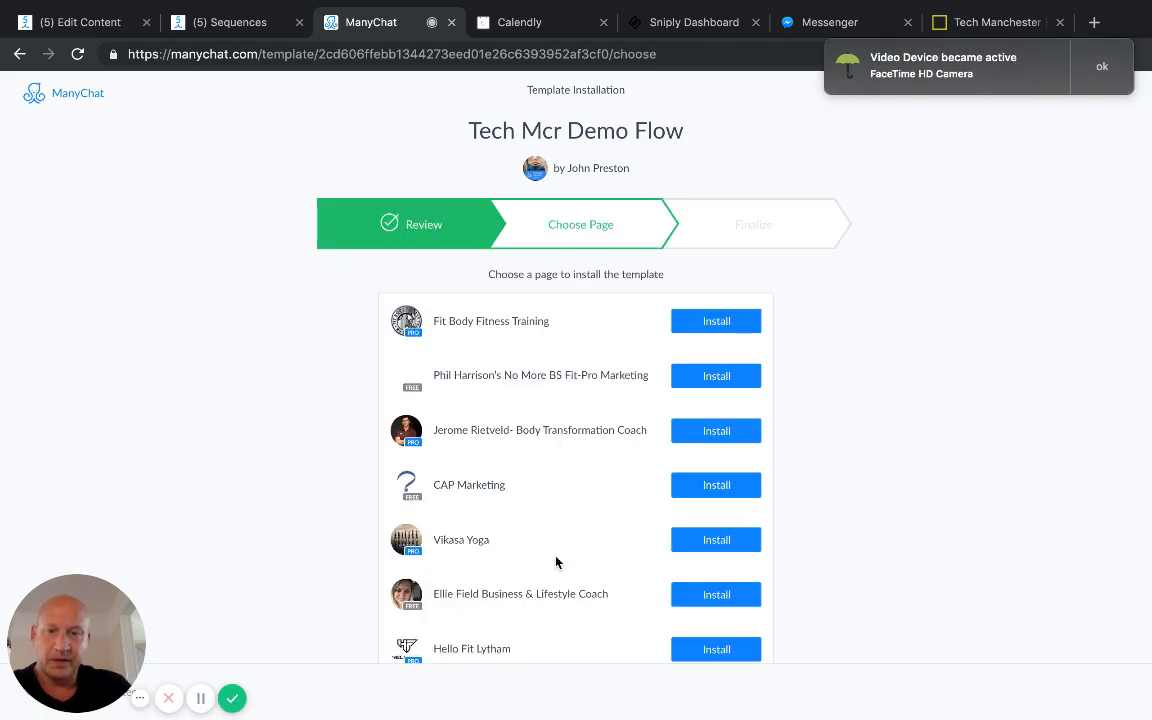
Step: Choose Superstar Bots as the destination page, finalize the template installation, and dismiss the camera notifications
{"action": "scroll", "coordinate": [555, 560], "scroll_direction": "down", "scroll_amount": 10}
{"action": "scroll", "coordinate": [556, 562], "scroll_direction": "down", "scroll_amount": 5}
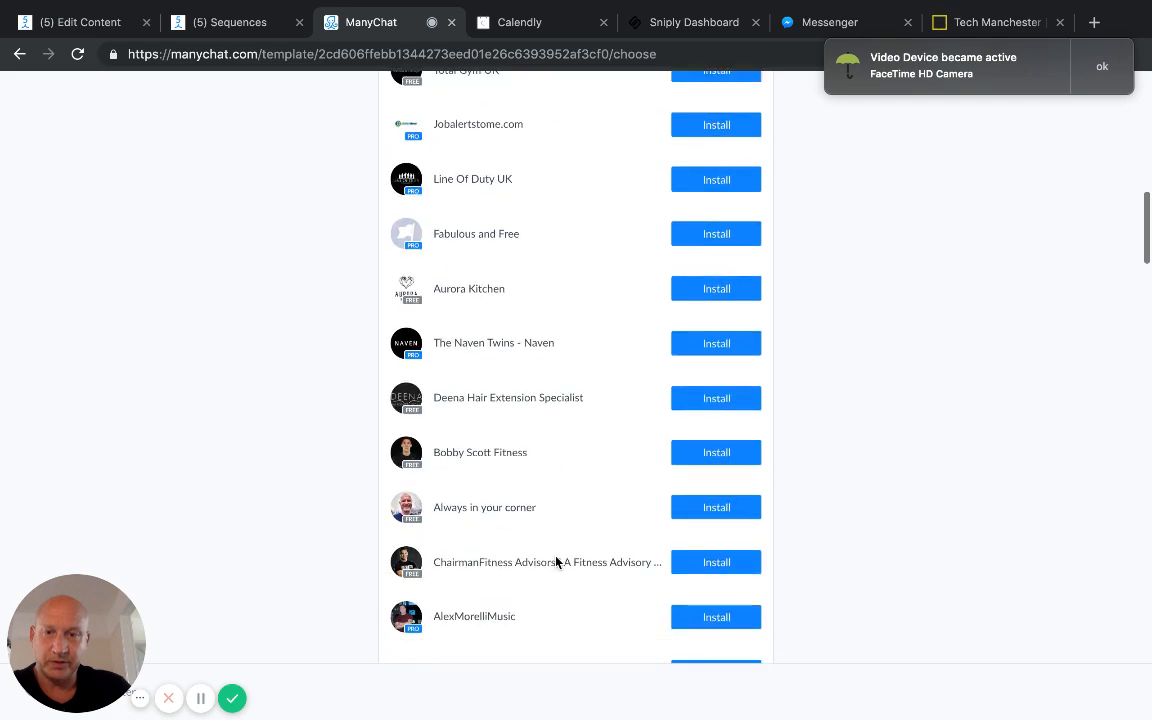
{"action": "scroll", "coordinate": [556, 562], "scroll_direction": "down", "scroll_amount": 2}
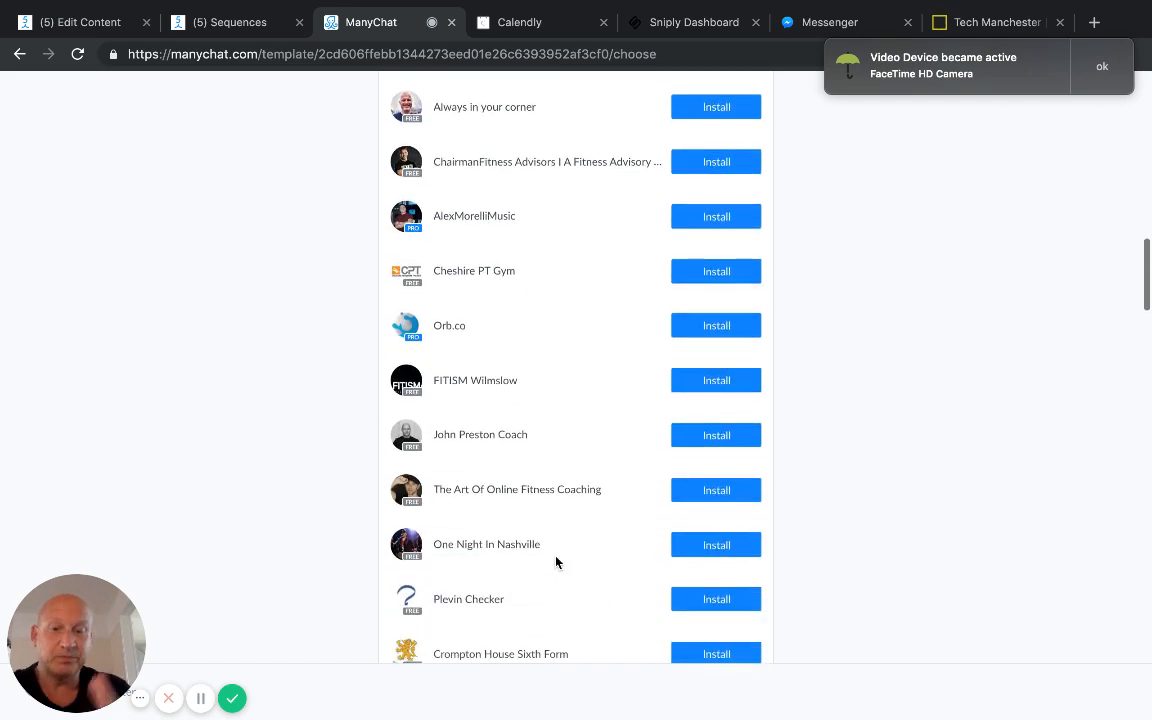
{"action": "scroll", "coordinate": [556, 562], "scroll_direction": "down", "scroll_amount": 5}
{"action": "scroll", "coordinate": [556, 562], "scroll_direction": "down", "scroll_amount": 6}
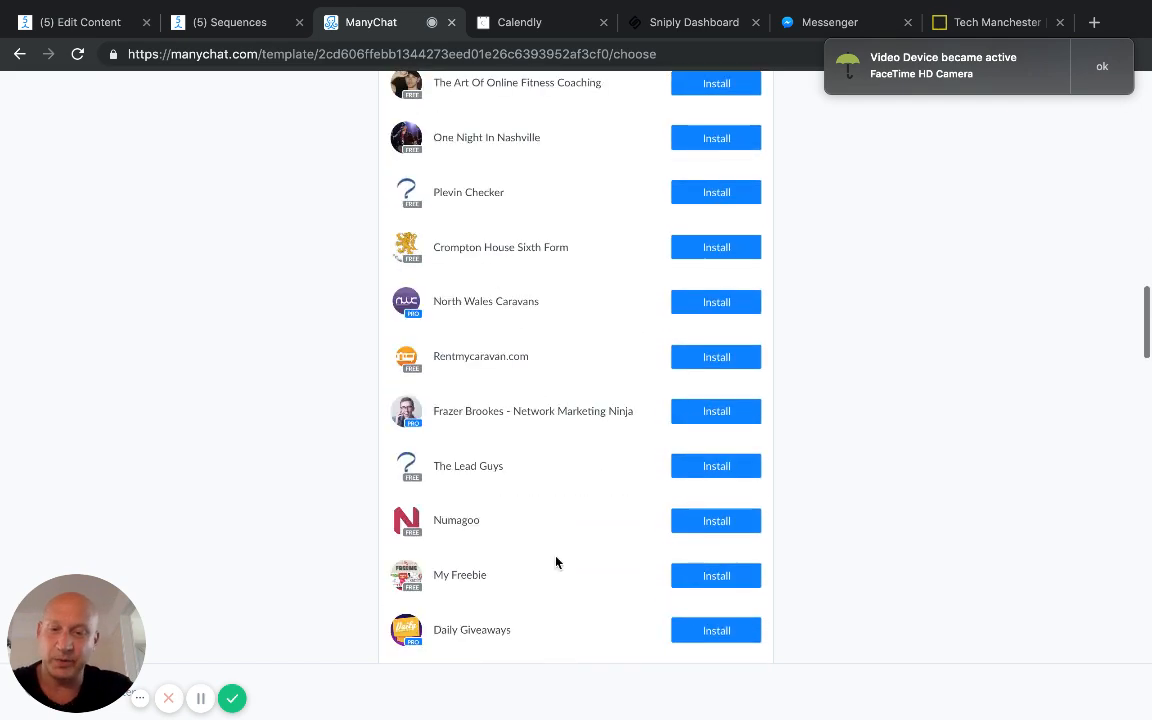
{"action": "scroll", "coordinate": [556, 562], "scroll_direction": "down", "scroll_amount": 7}
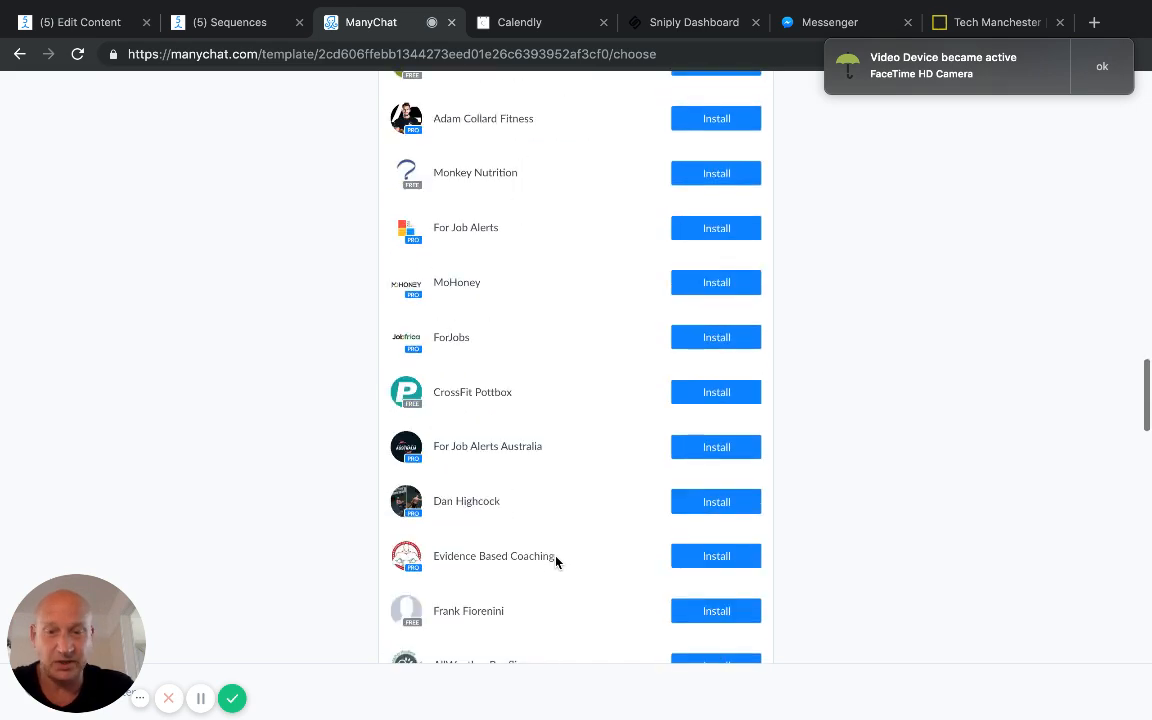
{"action": "scroll", "coordinate": [556, 562], "scroll_direction": "down", "scroll_amount": 5}
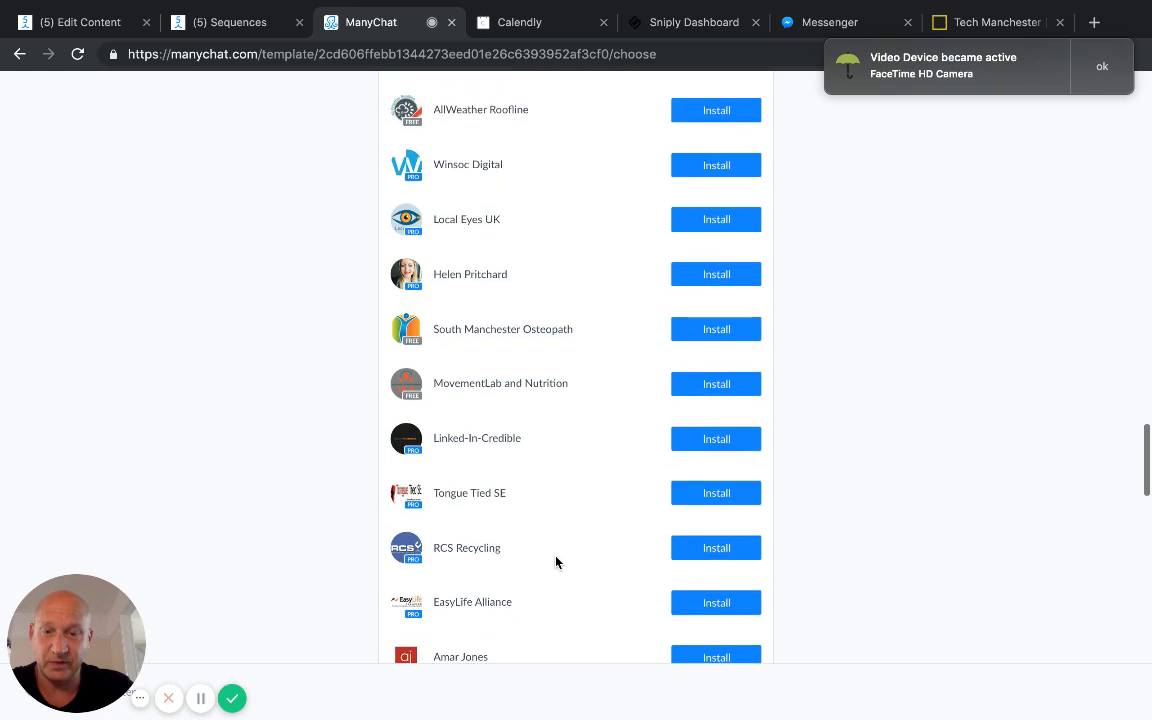
{"action": "scroll", "coordinate": [556, 562], "scroll_direction": "down", "scroll_amount": 1}
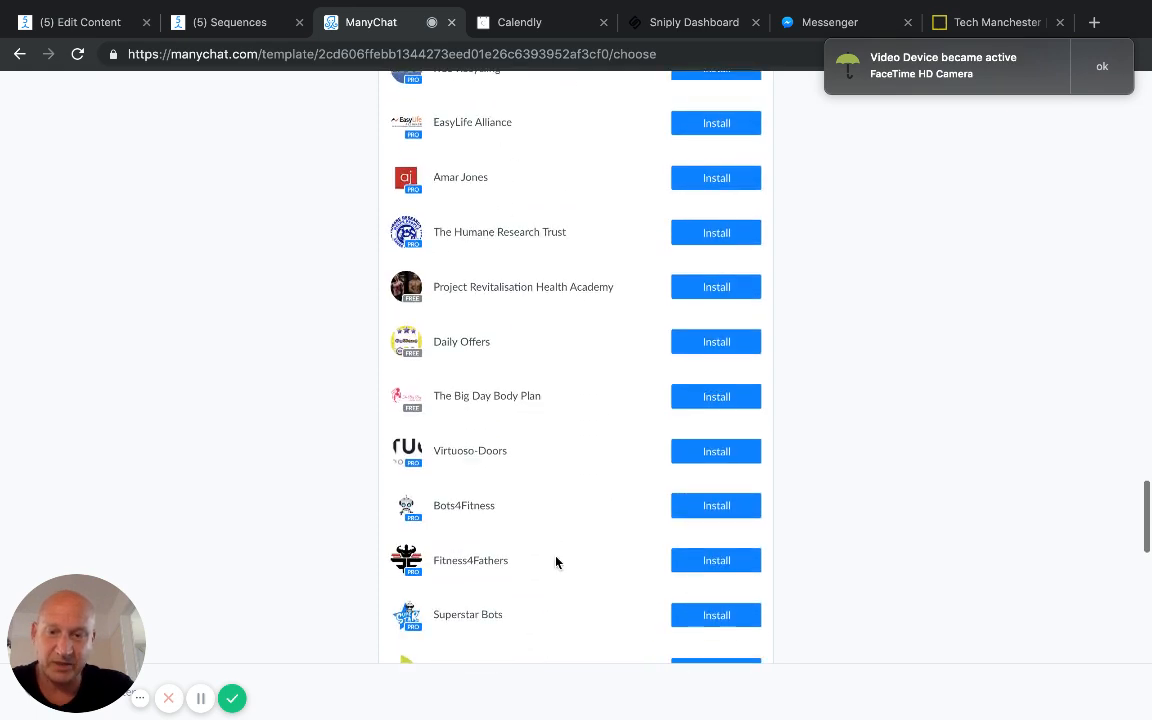
{"action": "left_click", "coordinate": [716, 545]}
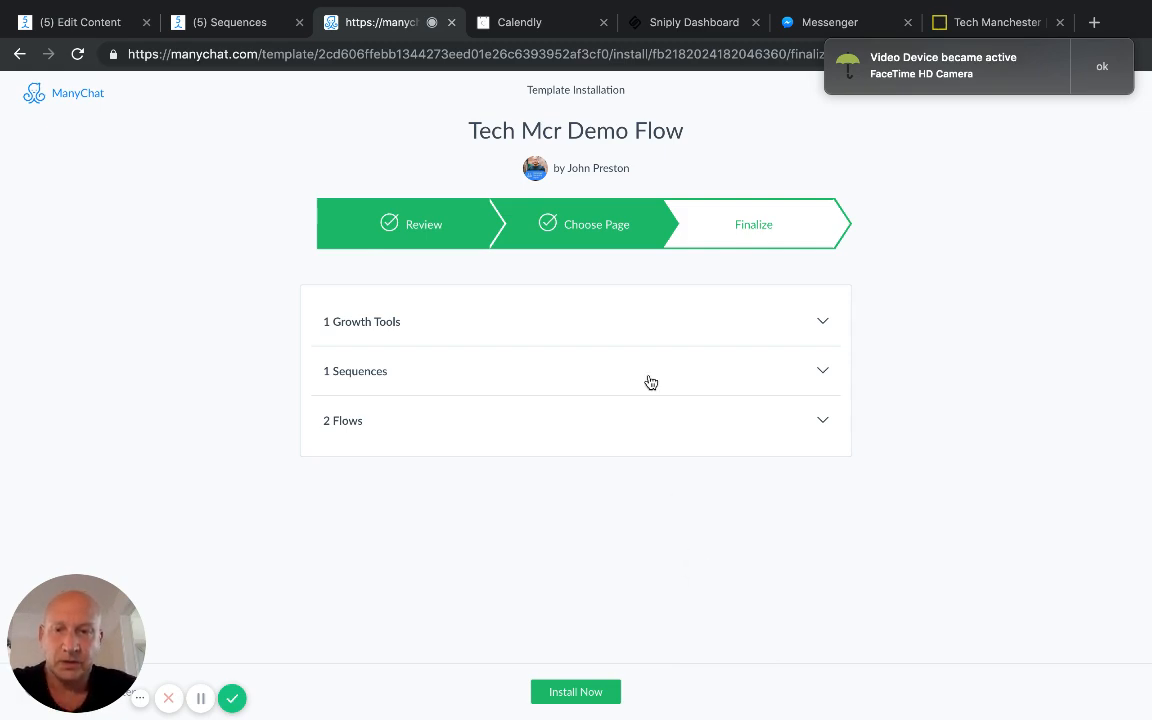
{"action": "left_click", "coordinate": [576, 693]}
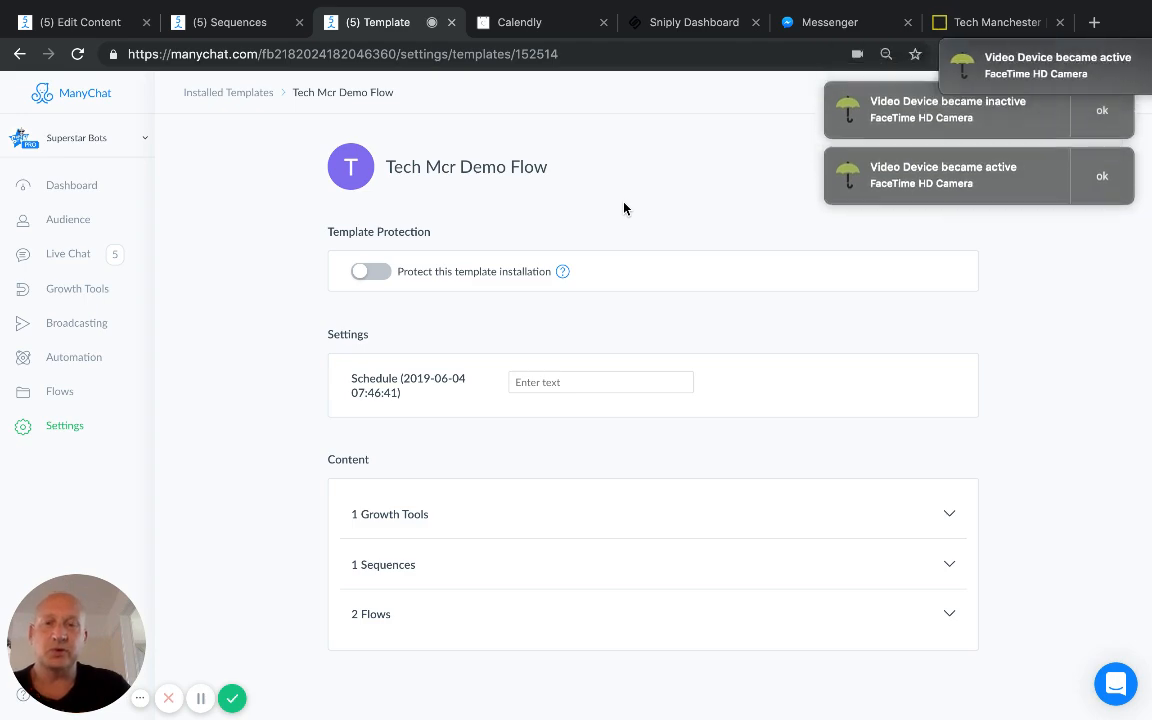
{"action": "left_click", "coordinate": [1098, 88]}
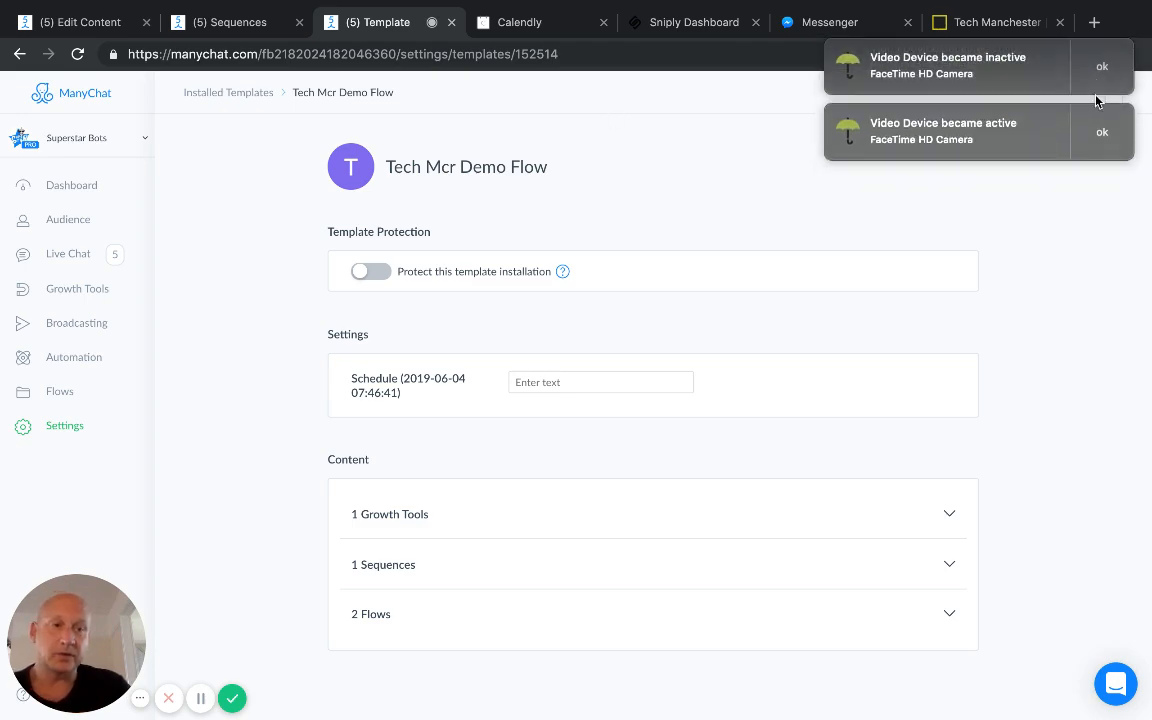
{"action": "left_click", "coordinate": [1098, 88]}
{"action": "left_click", "coordinate": [1098, 88]}
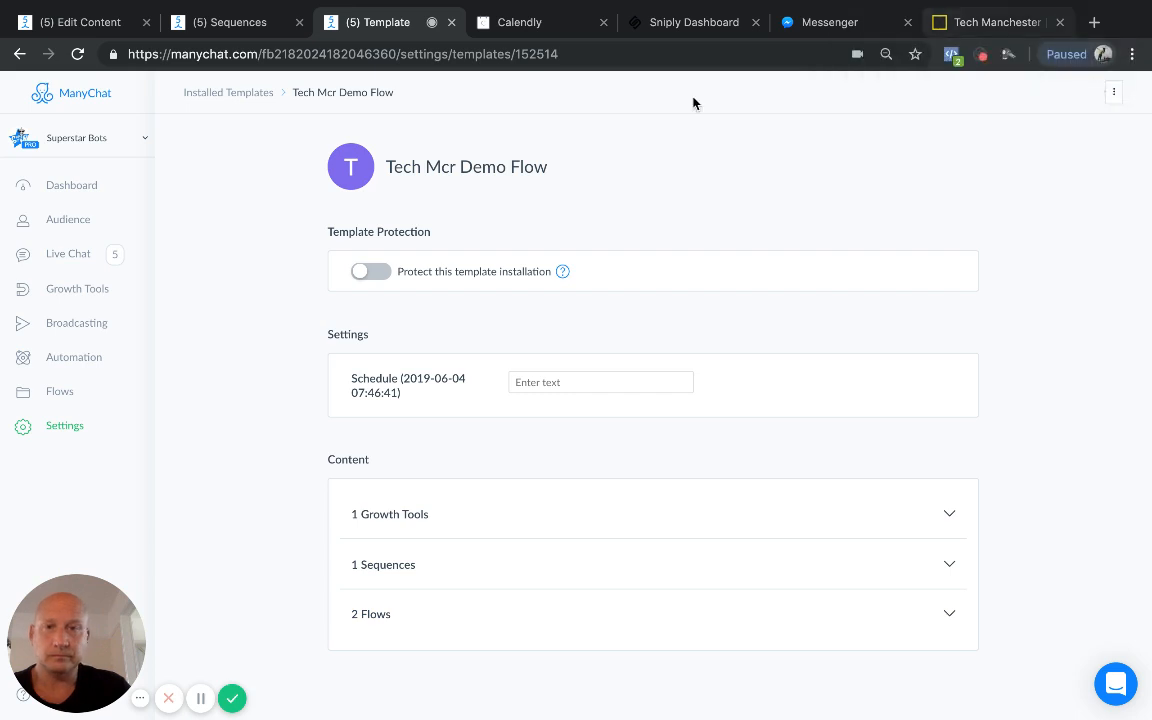
Step: Copy the 30 Minute Call URL from Calendly into the installed ManyChat template's Schedule setting and dismiss the camera notifications
{"action": "left_click", "coordinate": [541, 30]}
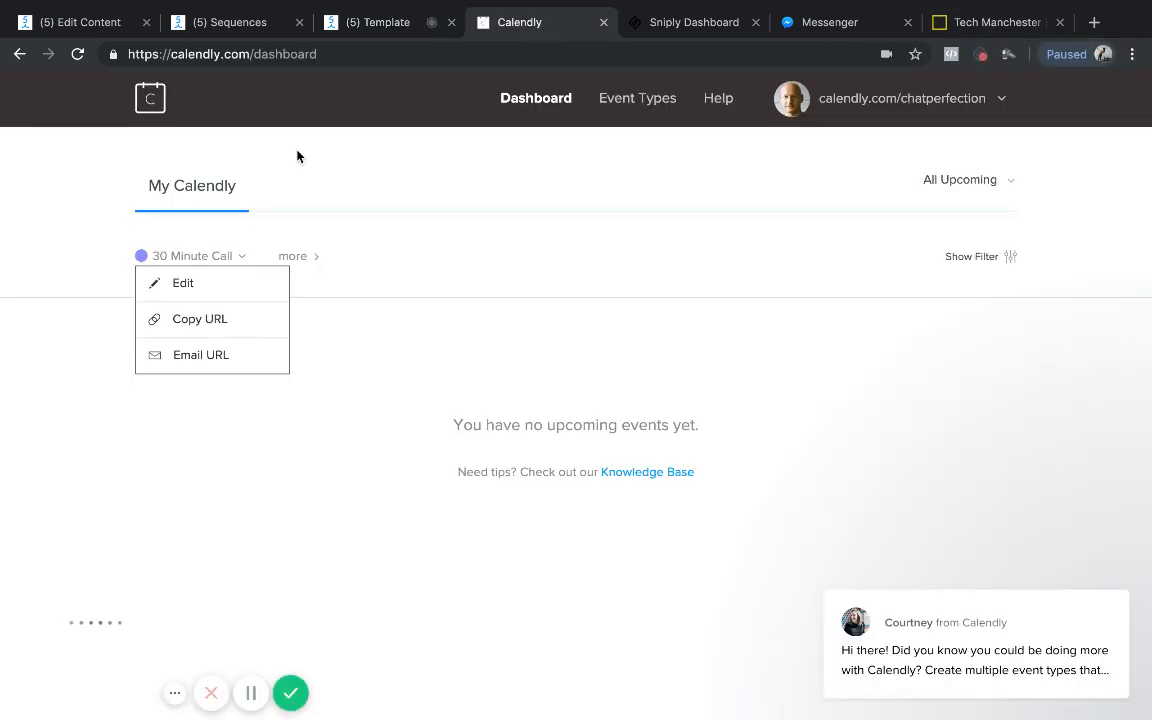
{"action": "left_click", "coordinate": [191, 318]}
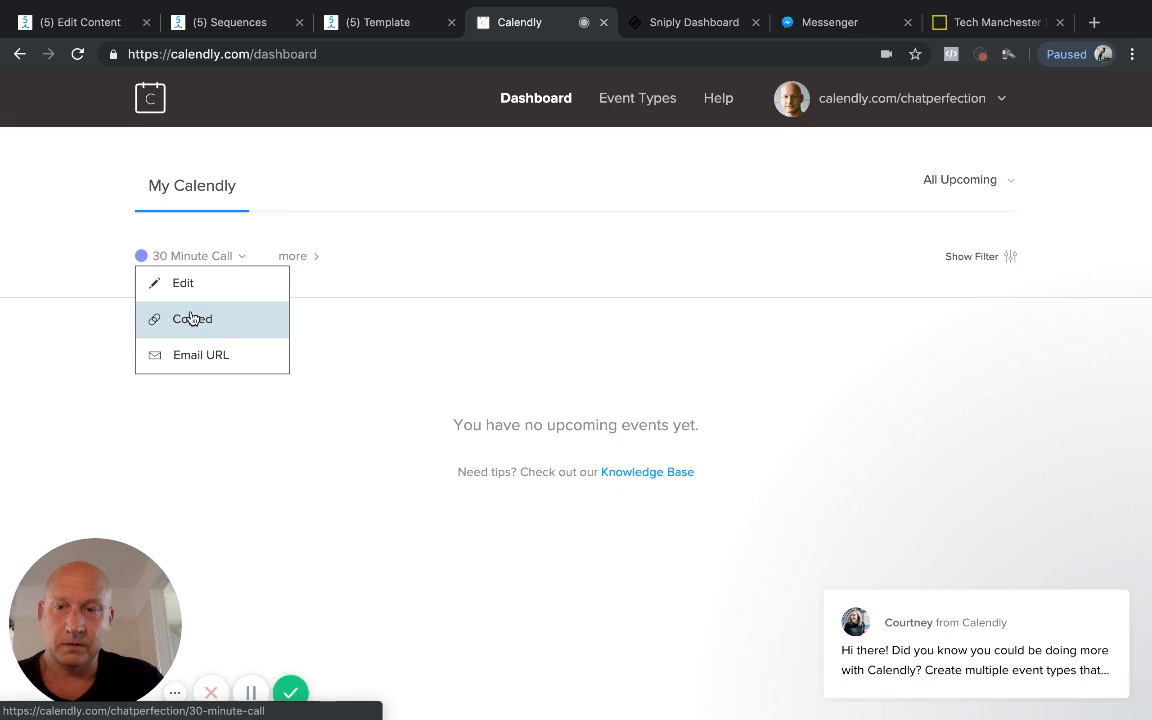
{"action": "left_click", "coordinate": [390, 24]}
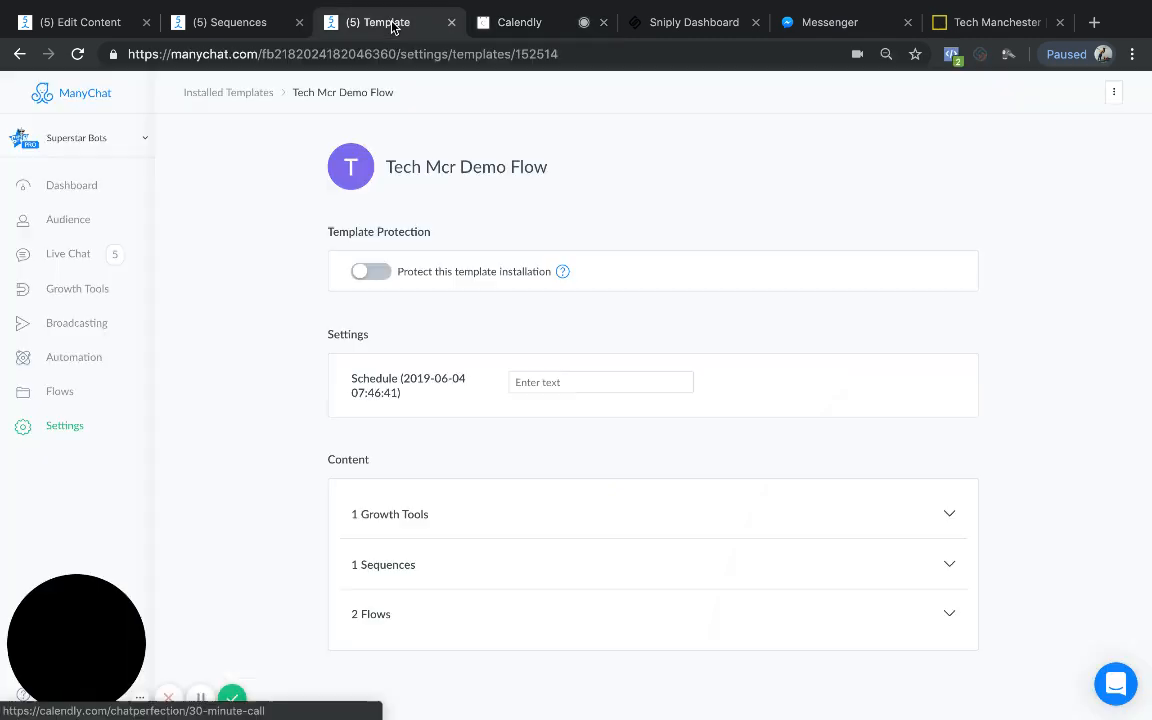
{"action": "left_click", "coordinate": [540, 385]}
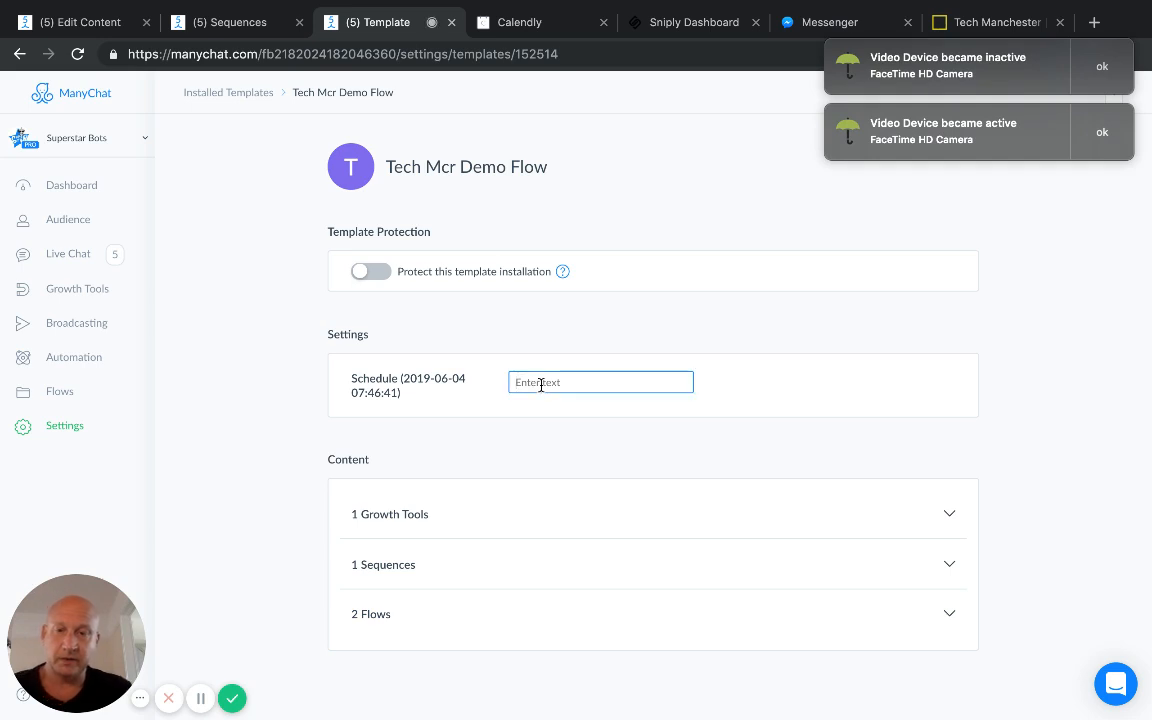
{"action": "key", "text": "super+v"}
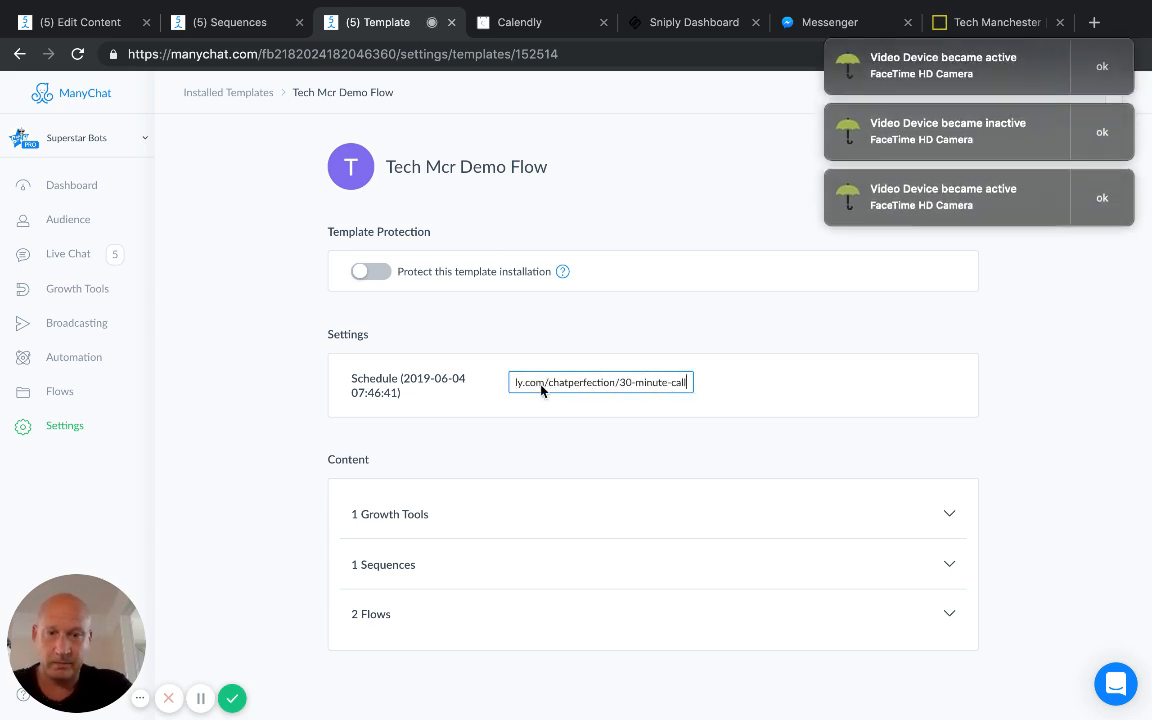
{"action": "left_click", "coordinate": [656, 455]}
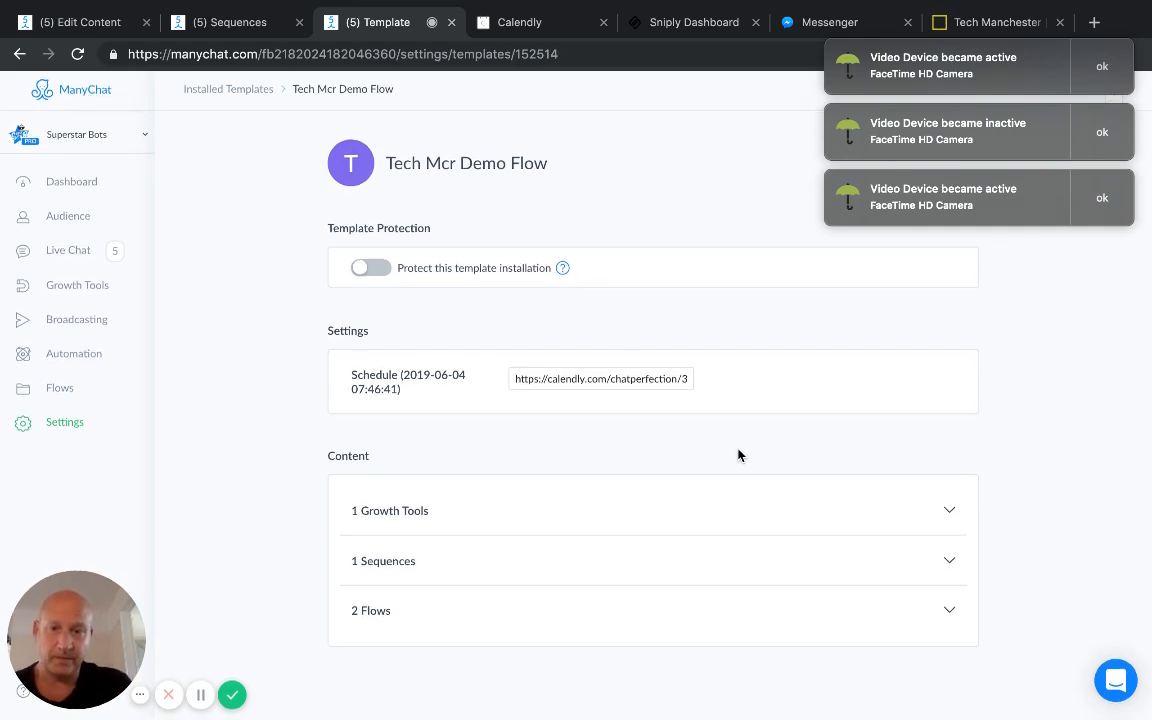
{"action": "left_click", "coordinate": [1099, 89]}
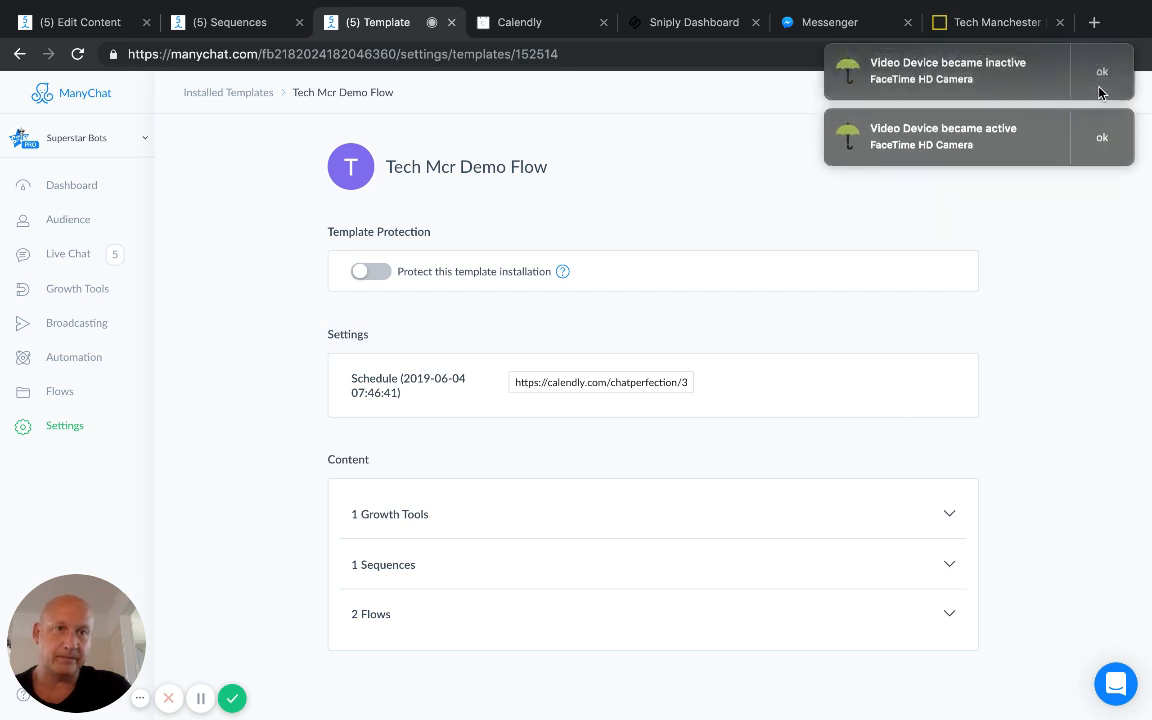
{"action": "left_click", "coordinate": [1100, 88]}
{"action": "left_click", "coordinate": [1100, 88]}
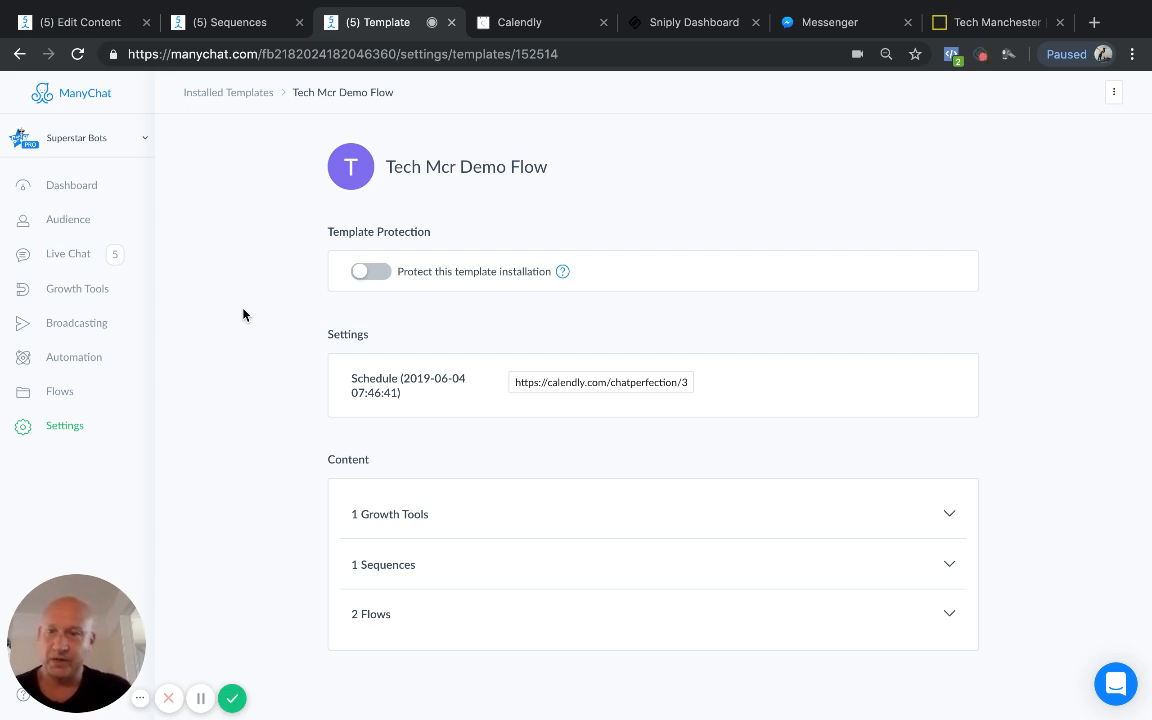
Step: Switch the draft Tech Mcr URL growth tool to Active and open its Messenger Ref URL setup
{"action": "left_click", "coordinate": [80, 289]}
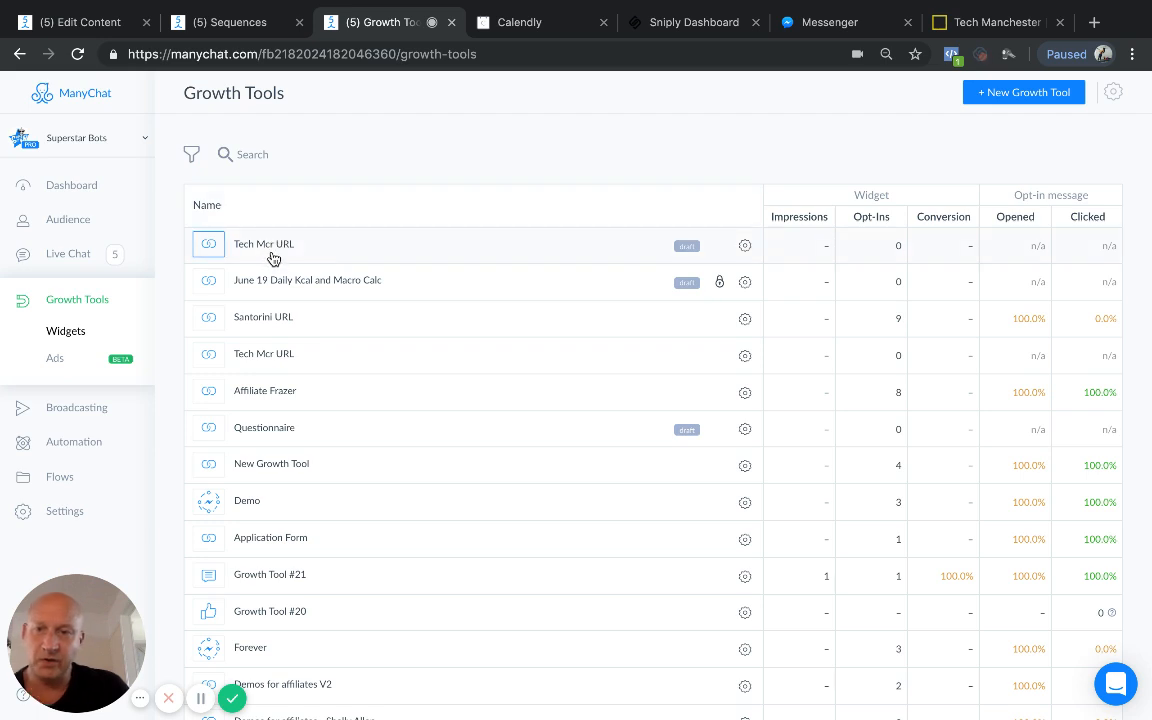
{"action": "left_click", "coordinate": [341, 247]}
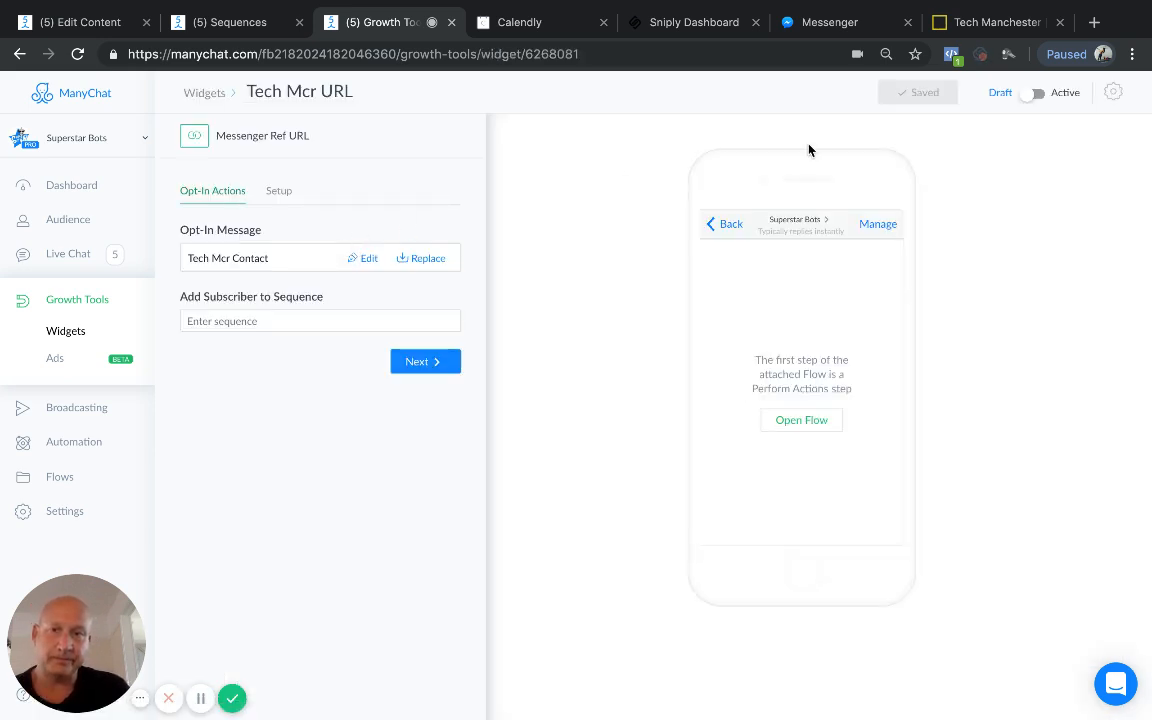
{"action": "left_click", "coordinate": [1030, 95]}
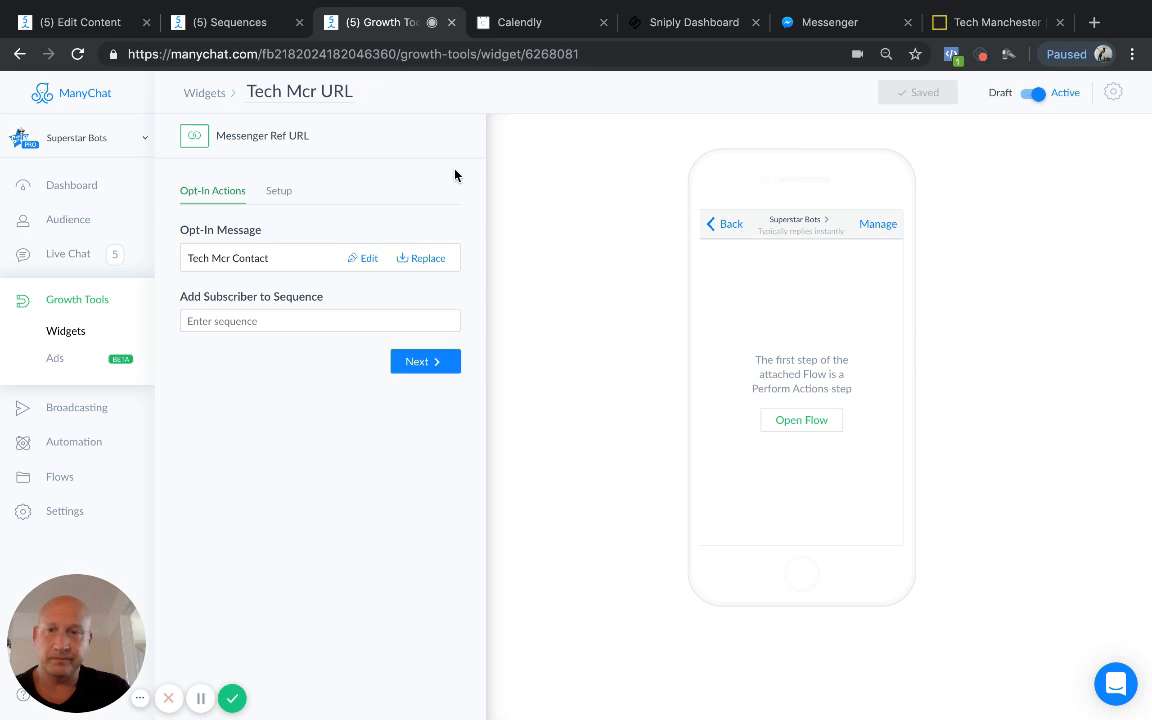
{"action": "left_click", "coordinate": [278, 192]}
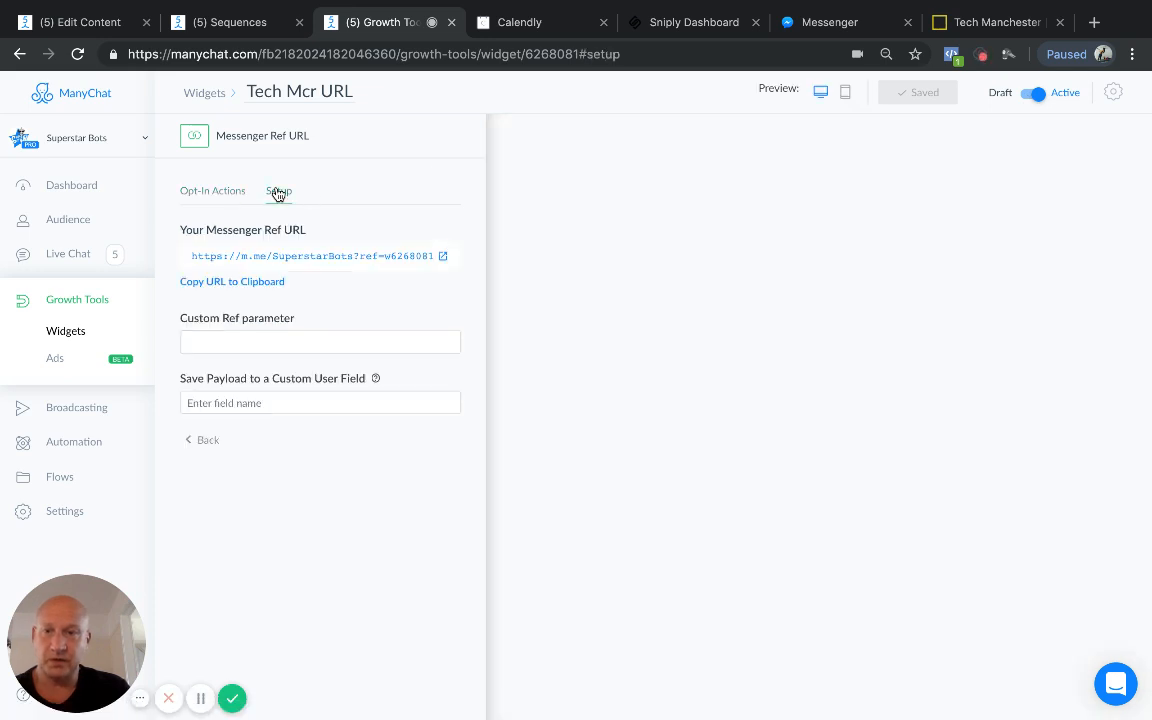
Step: Copy the Messenger Ref URL from ManyChat, switch to Sniply and open its Call-to-Actions management page
{"action": "left_click", "coordinate": [232, 284]}
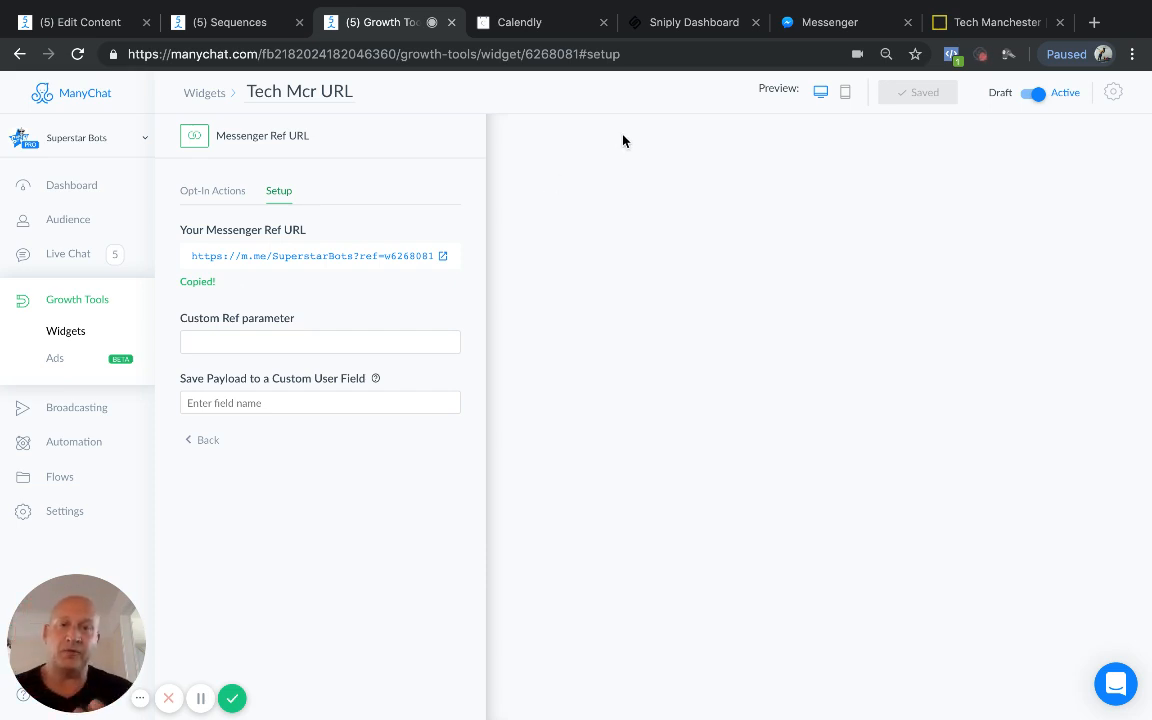
{"action": "left_click", "coordinate": [686, 22]}
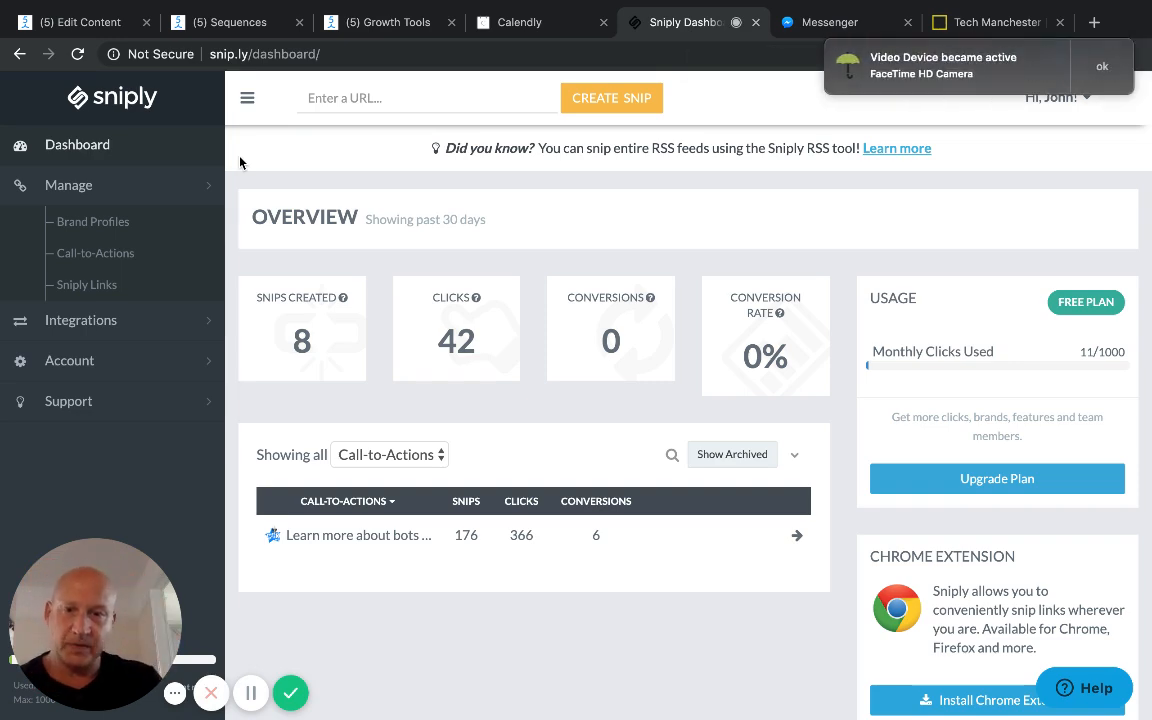
{"action": "mouse_move", "coordinate": [363, 535]}
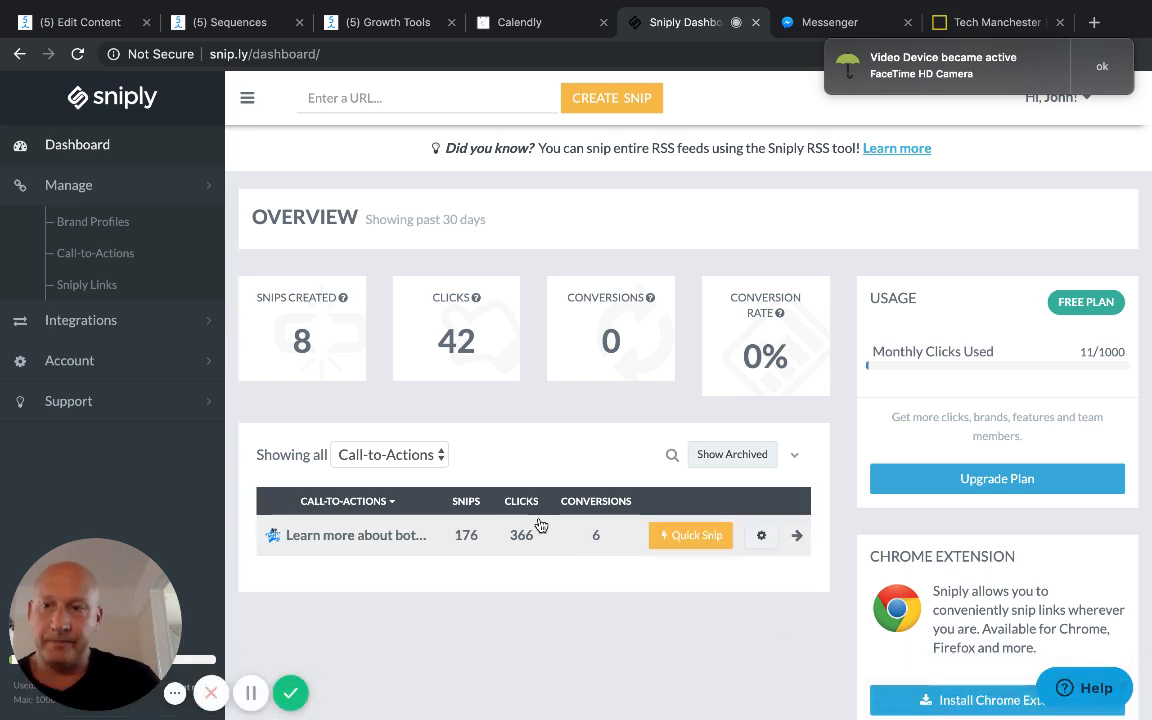
{"action": "left_click", "coordinate": [99, 255]}
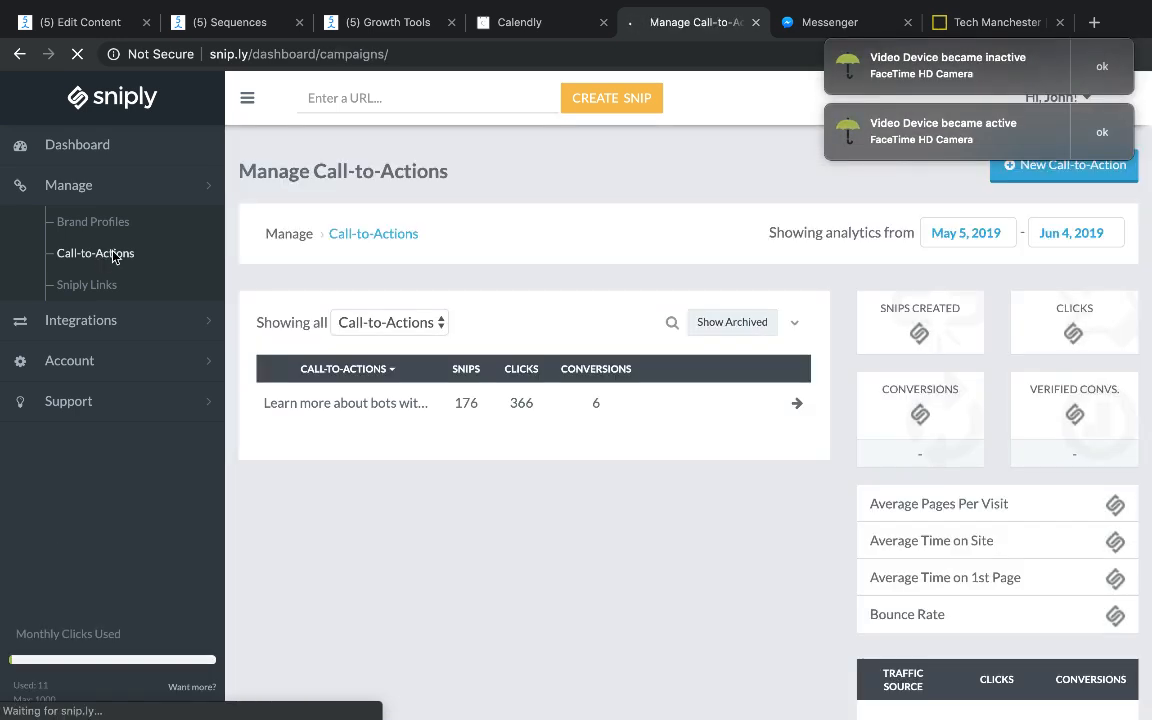
{"action": "left_click", "coordinate": [1104, 134]}
{"action": "left_click", "coordinate": [1102, 68]}
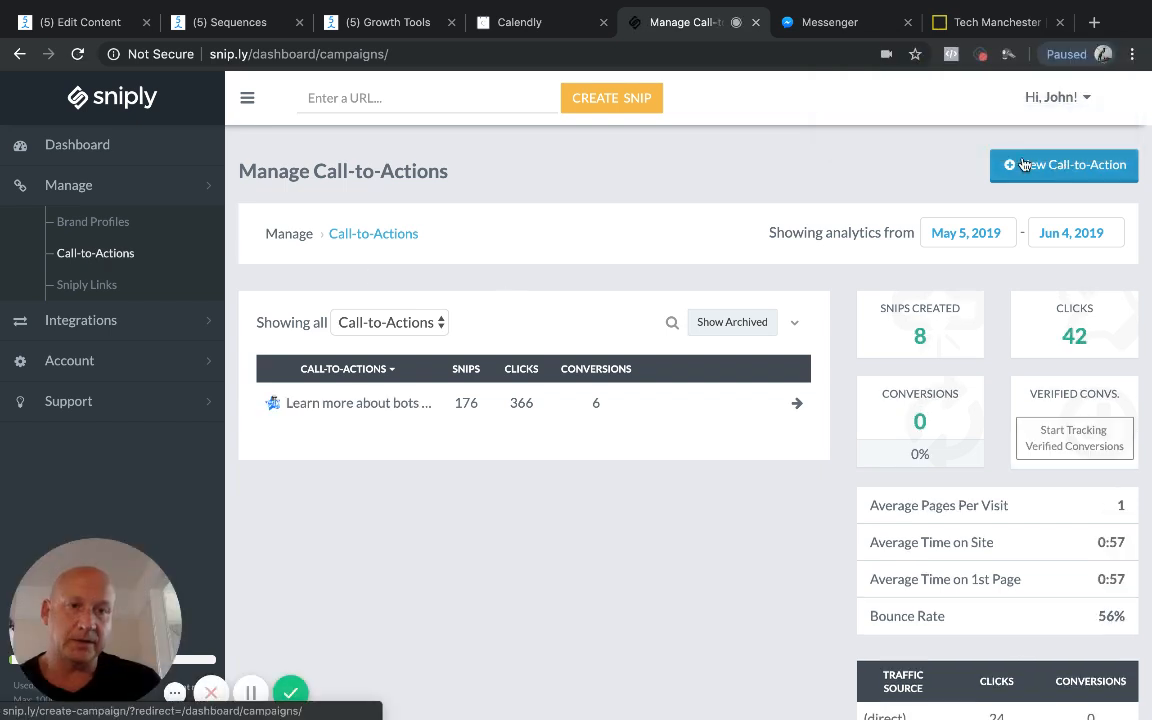
{"action": "left_click", "coordinate": [1055, 168]}
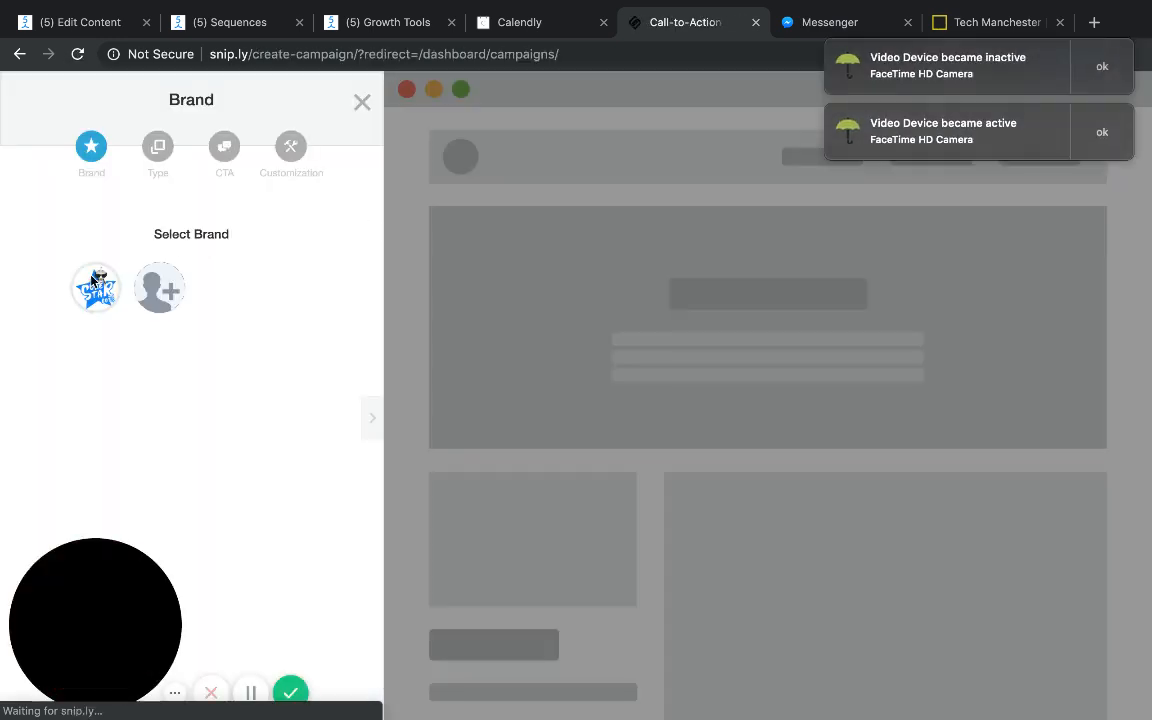
{"action": "left_click", "coordinate": [155, 151]}
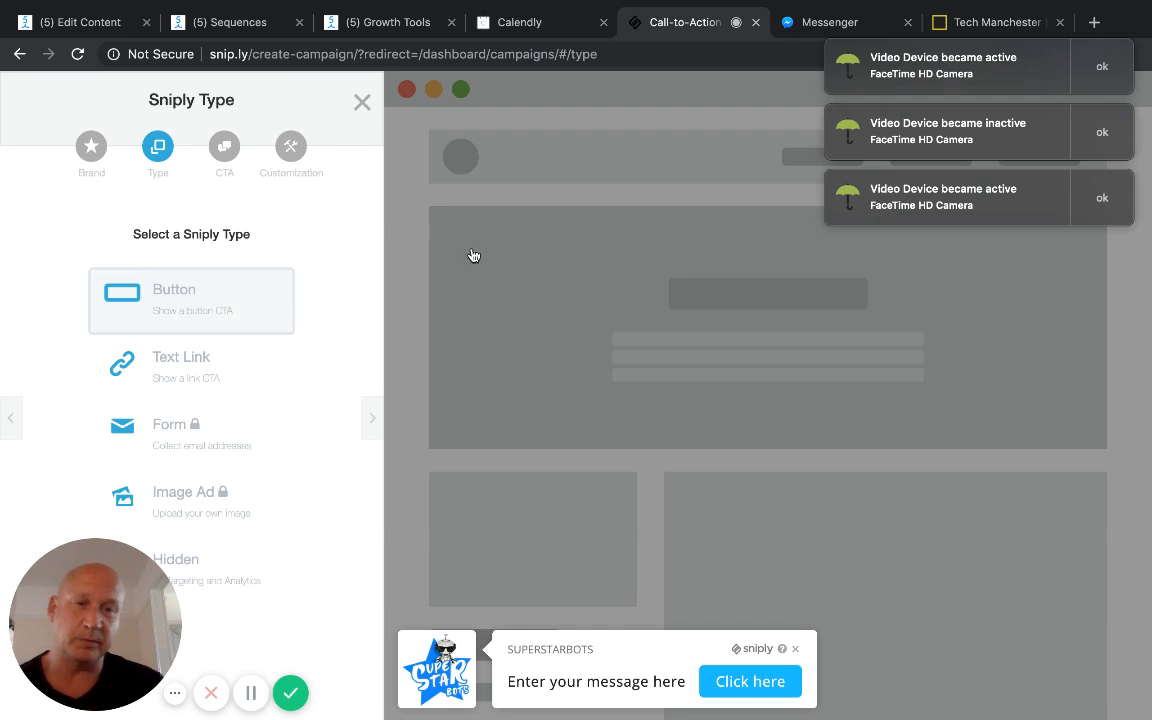
{"action": "left_click", "coordinate": [1102, 75]}
{"action": "left_click", "coordinate": [1103, 82]}
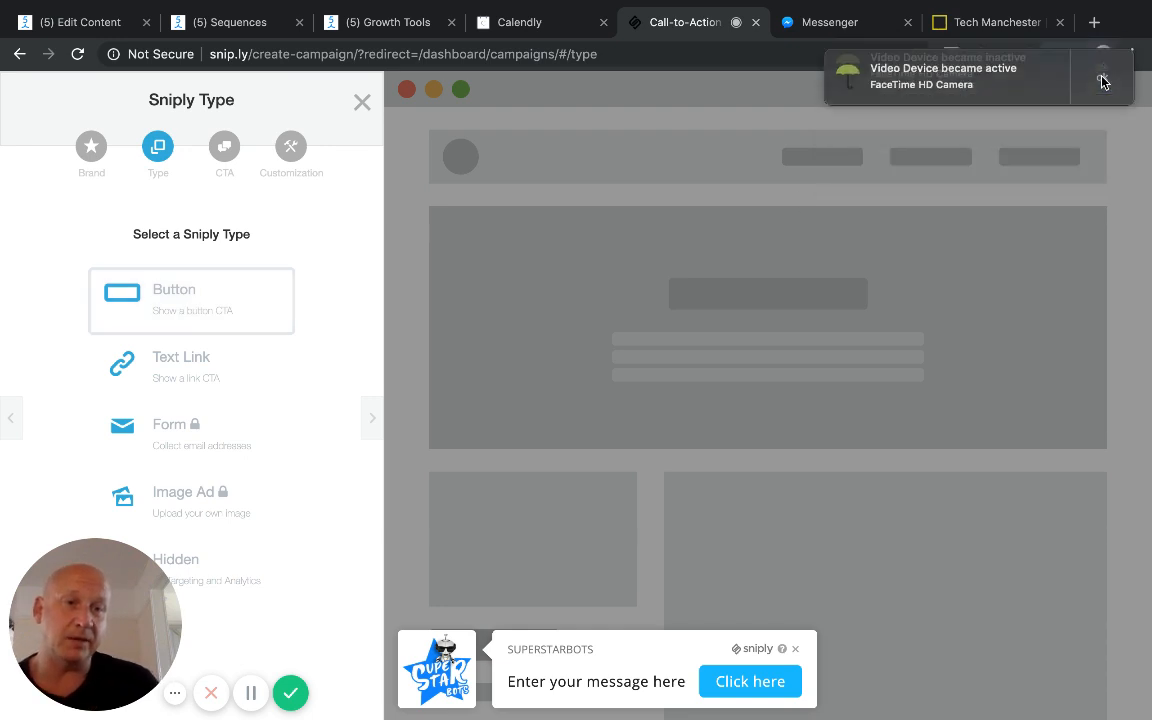
{"action": "left_click", "coordinate": [1100, 80]}
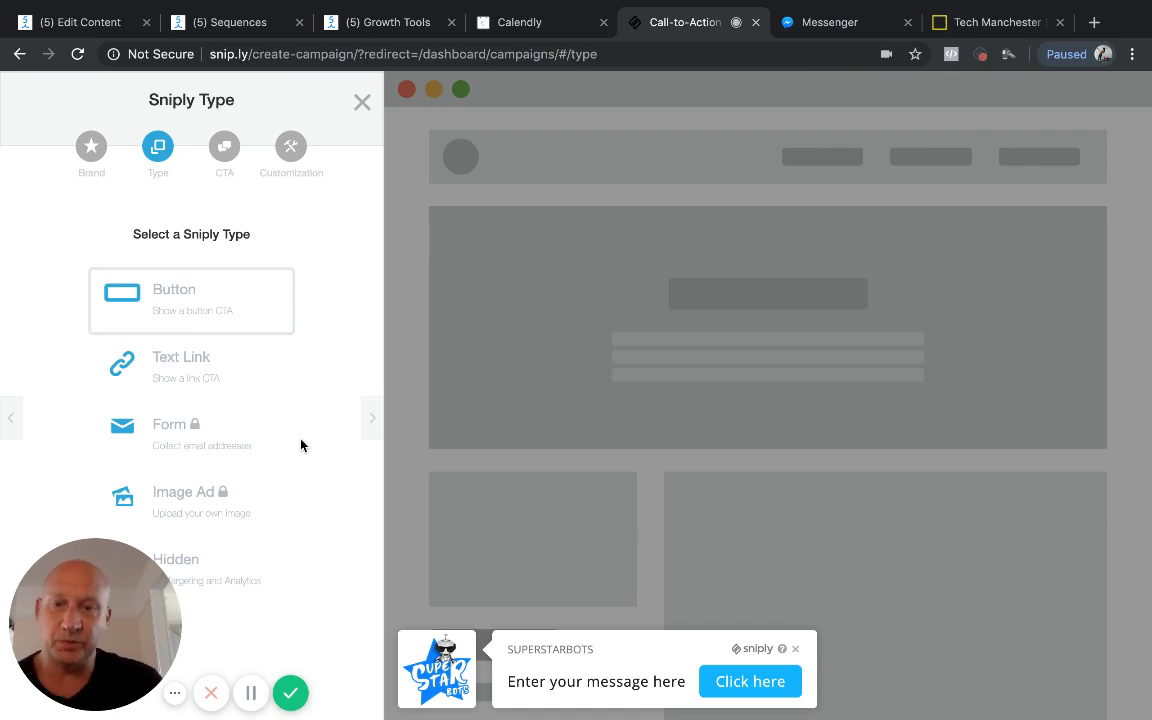
{"action": "left_click", "coordinate": [361, 102]}
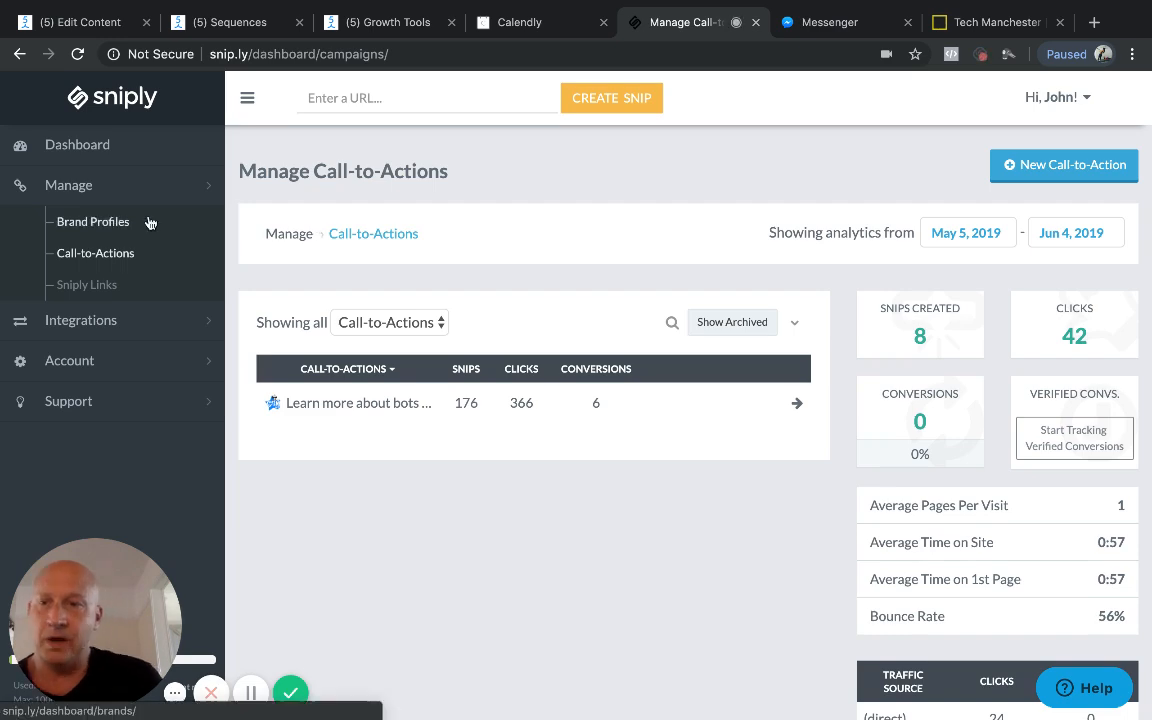
Step: Start a new Sniply call-to-action, dismiss the camera notifications, and open its message and button settings
{"action": "left_click", "coordinate": [90, 256]}
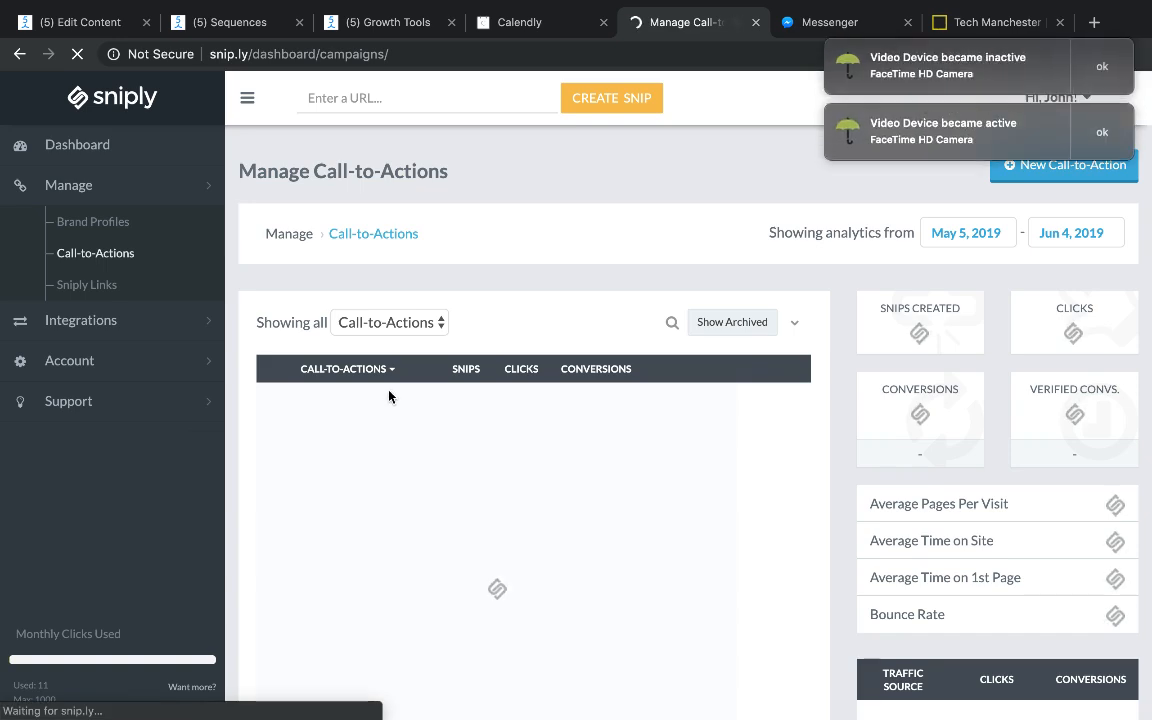
{"action": "left_click", "coordinate": [1040, 172]}
{"action": "left_click", "coordinate": [1100, 132]}
{"action": "left_click", "coordinate": [1100, 68]}
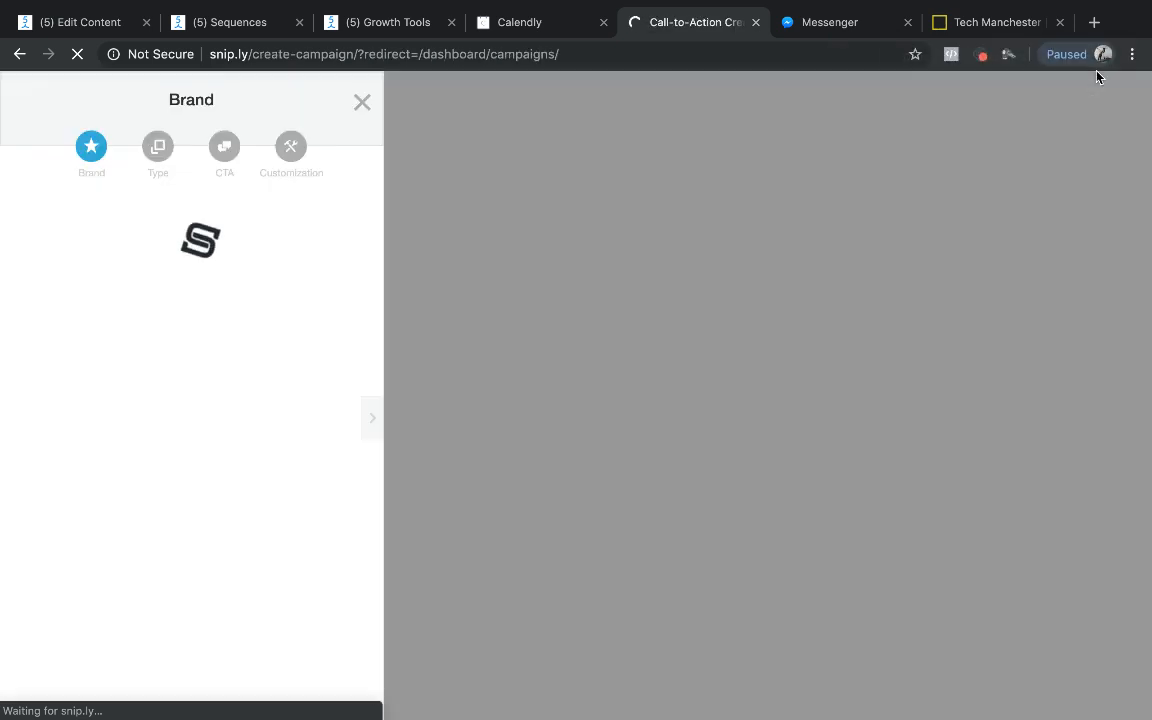
{"action": "left_click", "coordinate": [225, 148]}
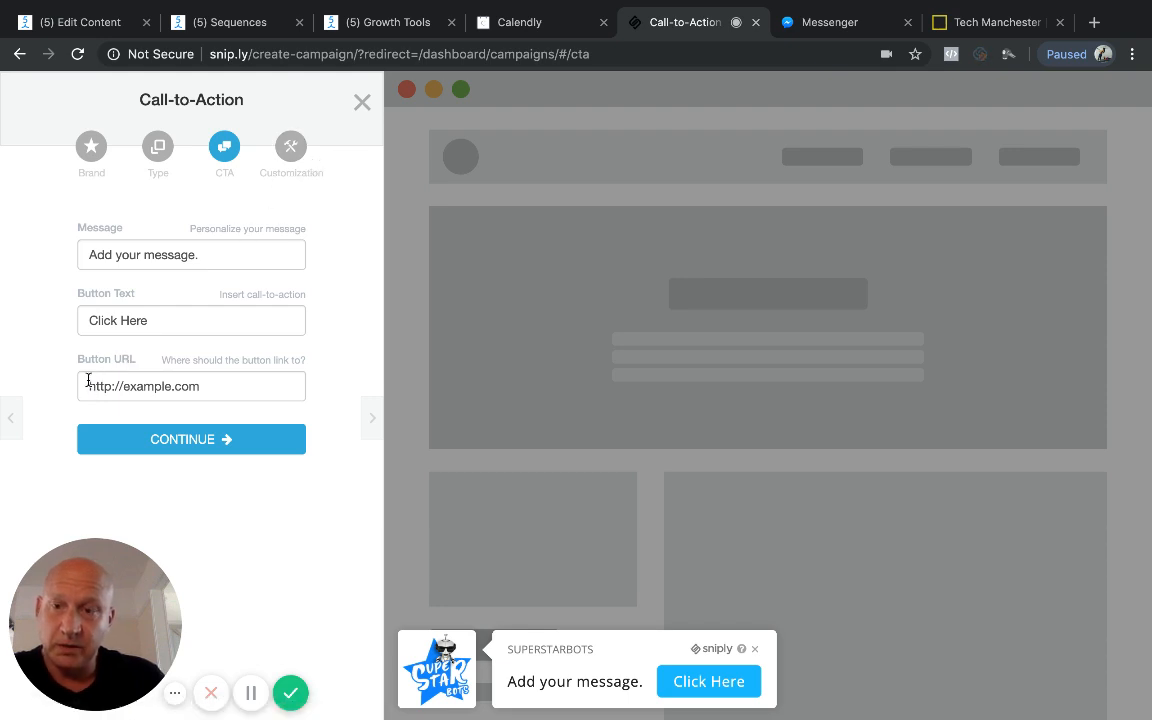
{"action": "triple_click", "coordinate": [251, 387]}
{"action": "key", "text": "BackSpace"}
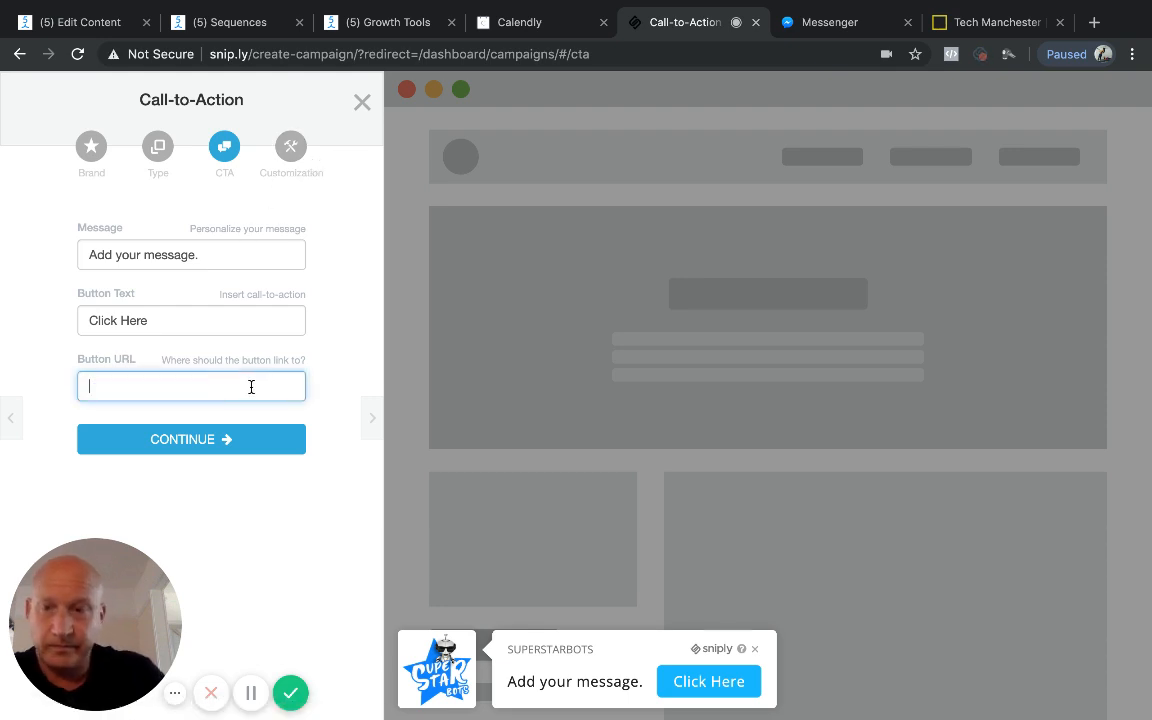
{"action": "left_click", "coordinate": [409, 33]}
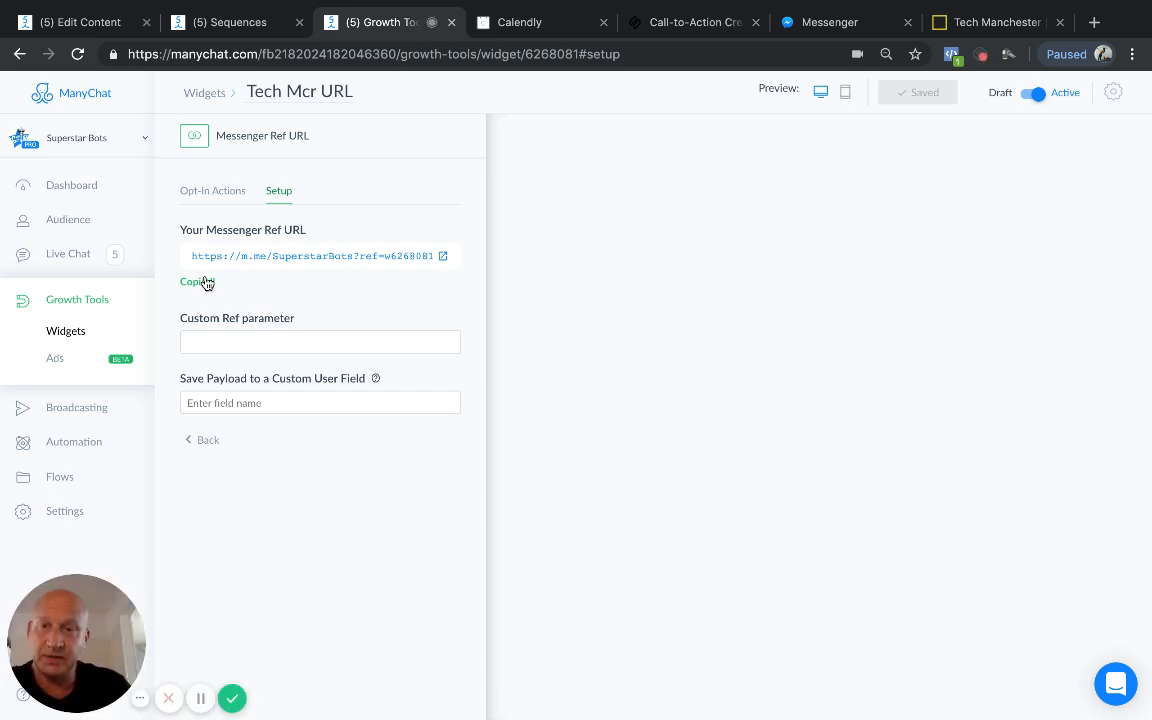
{"action": "left_click", "coordinate": [662, 24]}
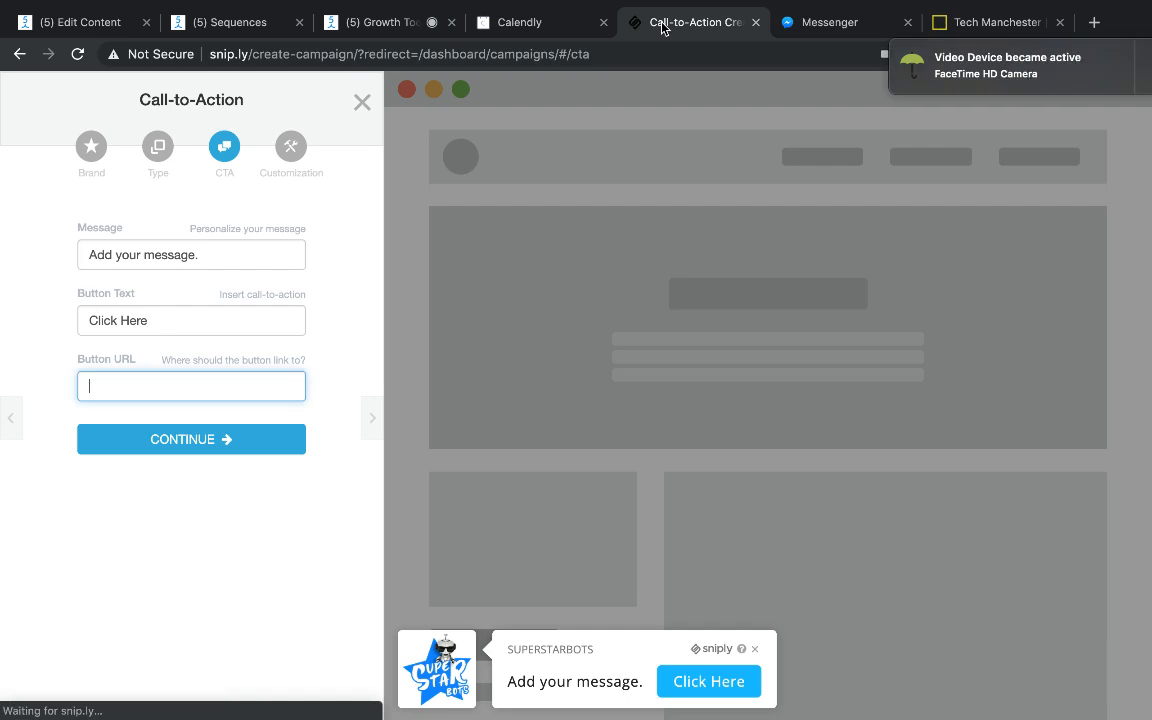
{"action": "left_click", "coordinate": [393, 33]}
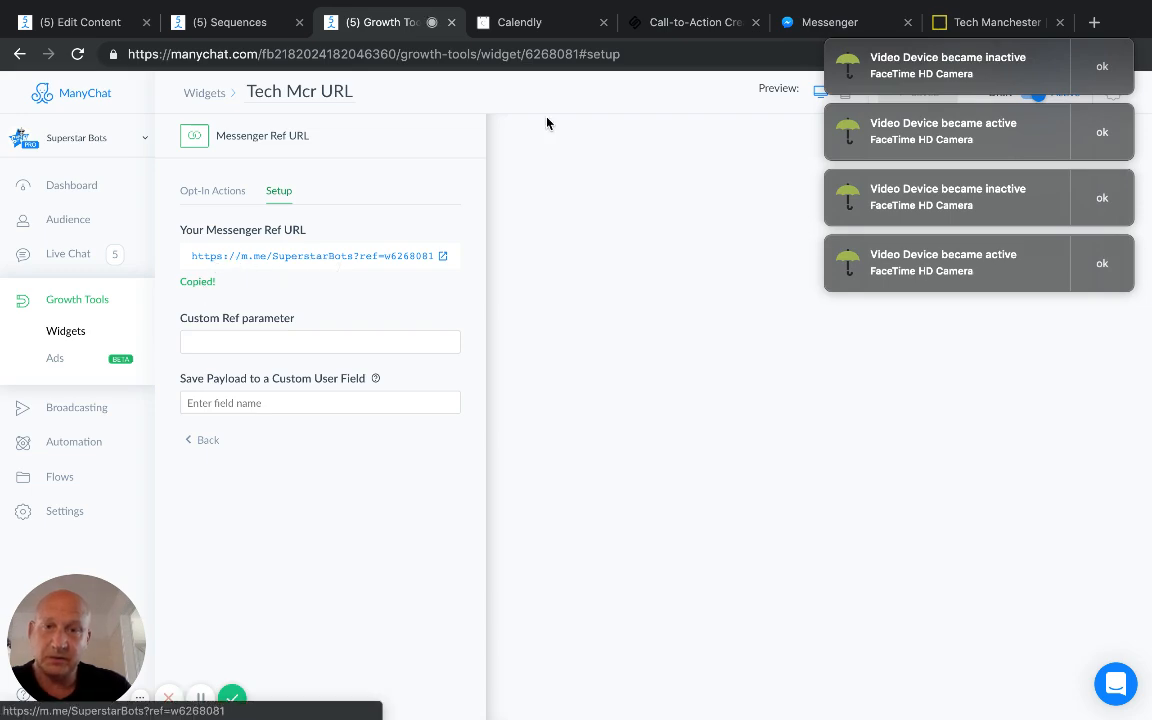
{"action": "left_click", "coordinate": [693, 28]}
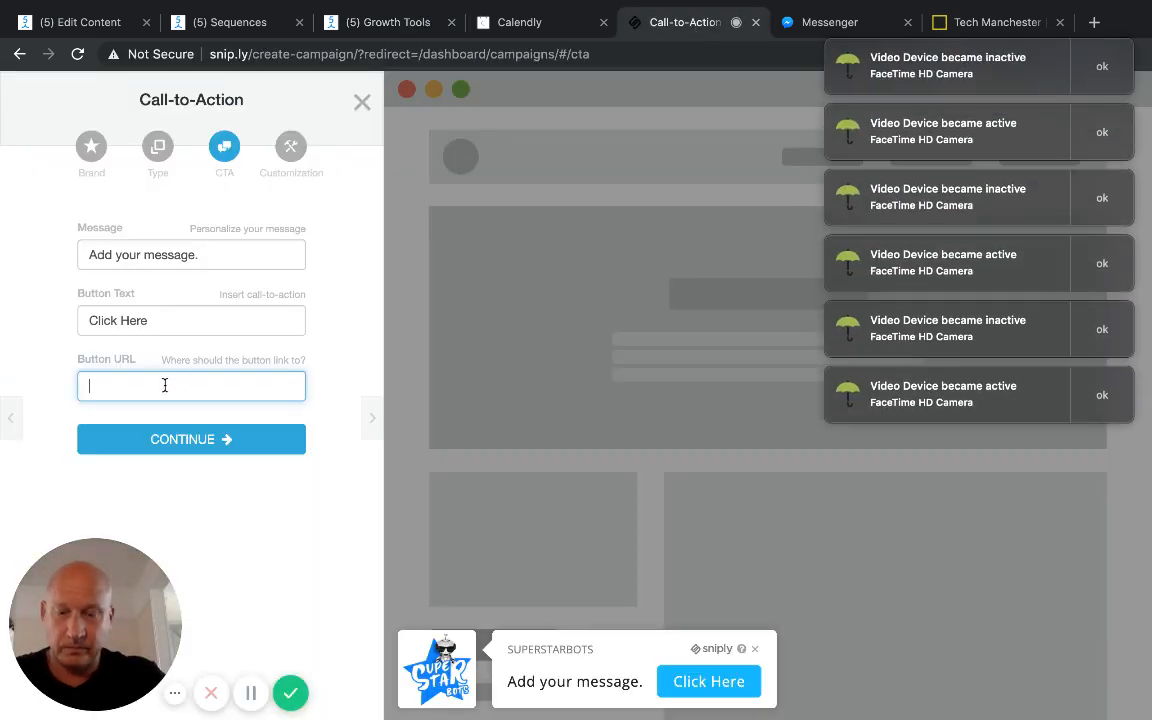
{"action": "key", "text": "super+v"}
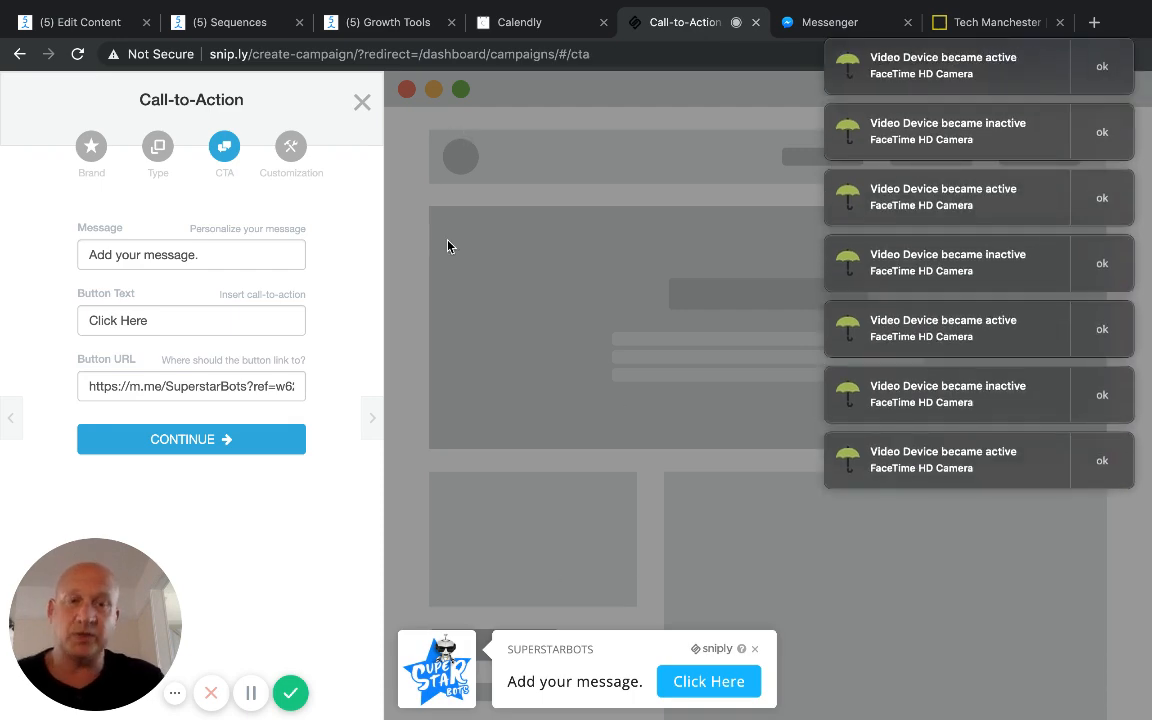
Step: Dismiss the camera notifications and close the call-to-action creator without saving the new call-to-action
{"action": "left_click", "coordinate": [1114, 85]}
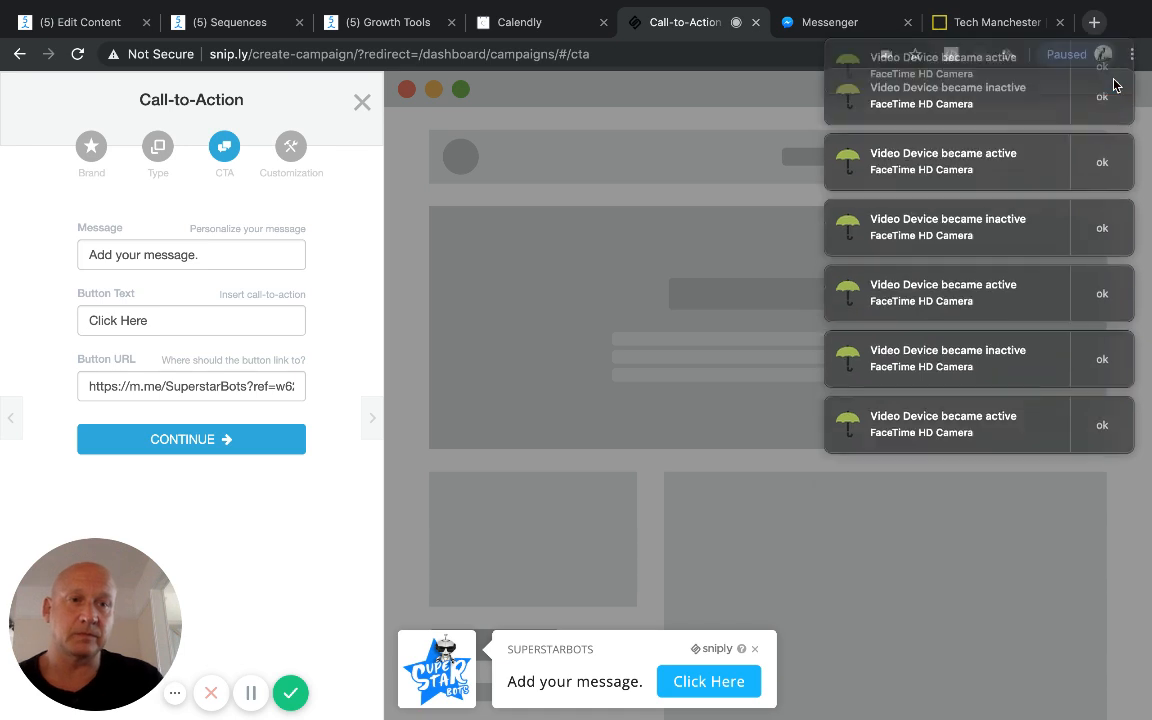
{"action": "left_click", "coordinate": [1114, 85]}
{"action": "left_click", "coordinate": [1114, 85]}
{"action": "left_click", "coordinate": [1114, 85]}
{"action": "left_click", "coordinate": [1114, 85]}
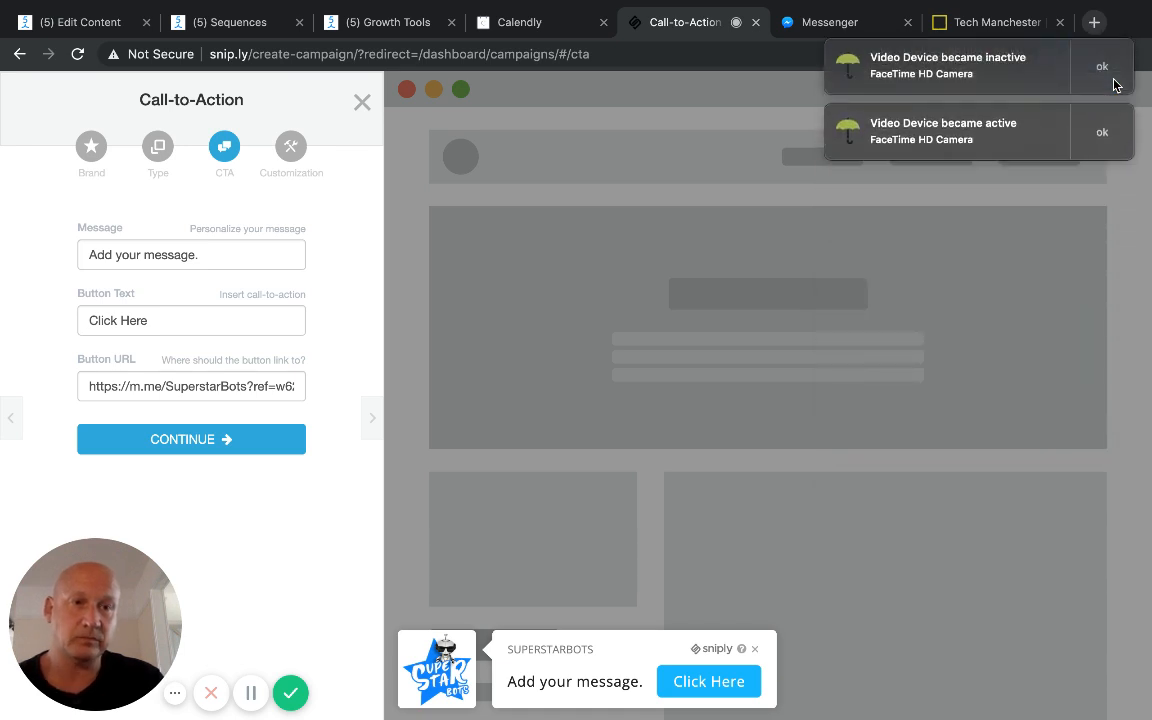
{"action": "left_click", "coordinate": [1114, 85]}
{"action": "left_click", "coordinate": [1114, 85]}
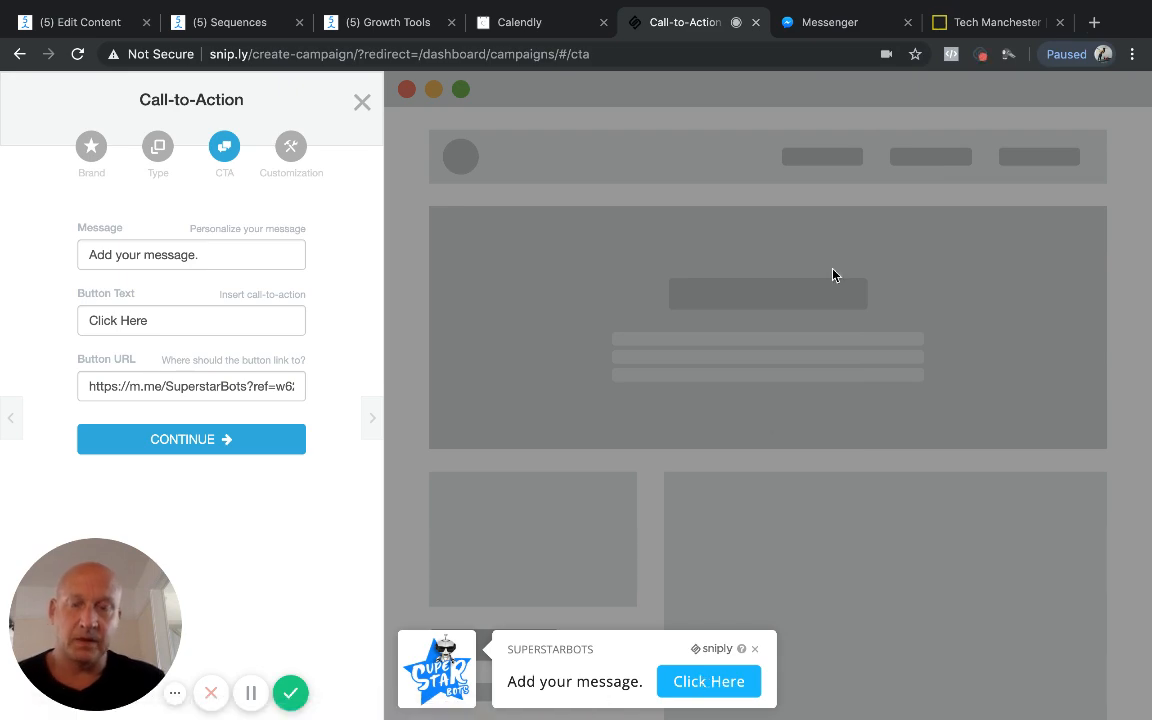
{"action": "left_click", "coordinate": [362, 105]}
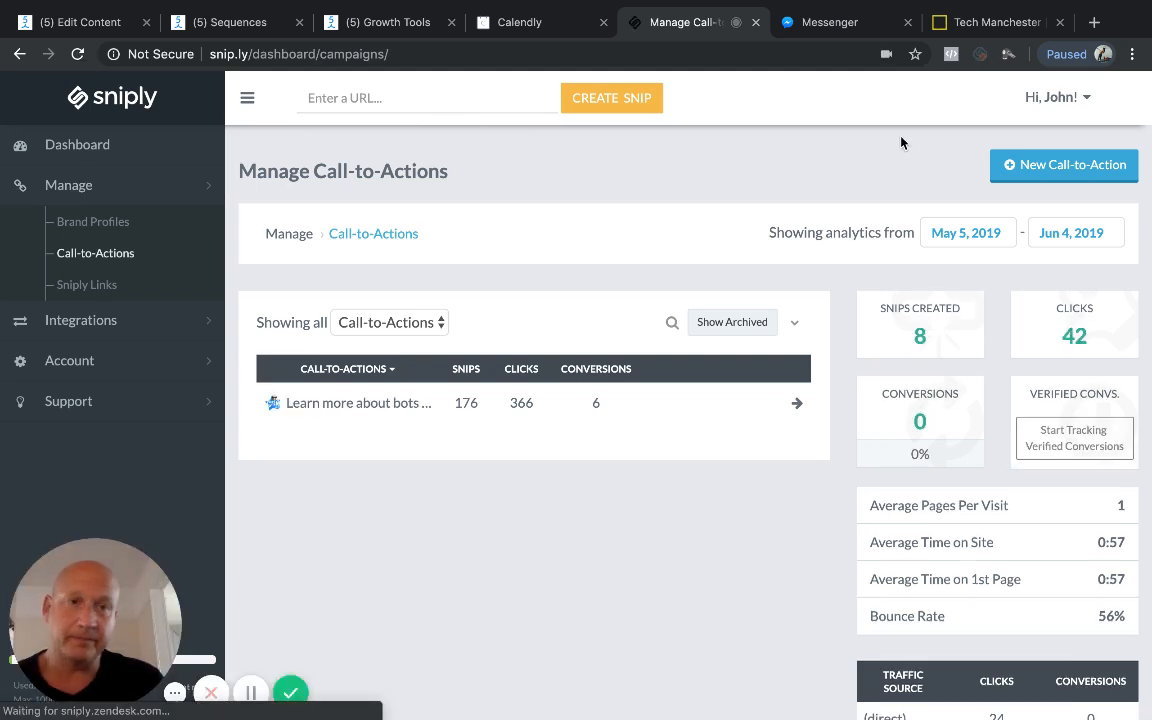
Step: Switch to the Tech Manchester About page, copy its URL, and dismiss the camera notifications
{"action": "left_click", "coordinate": [997, 22]}
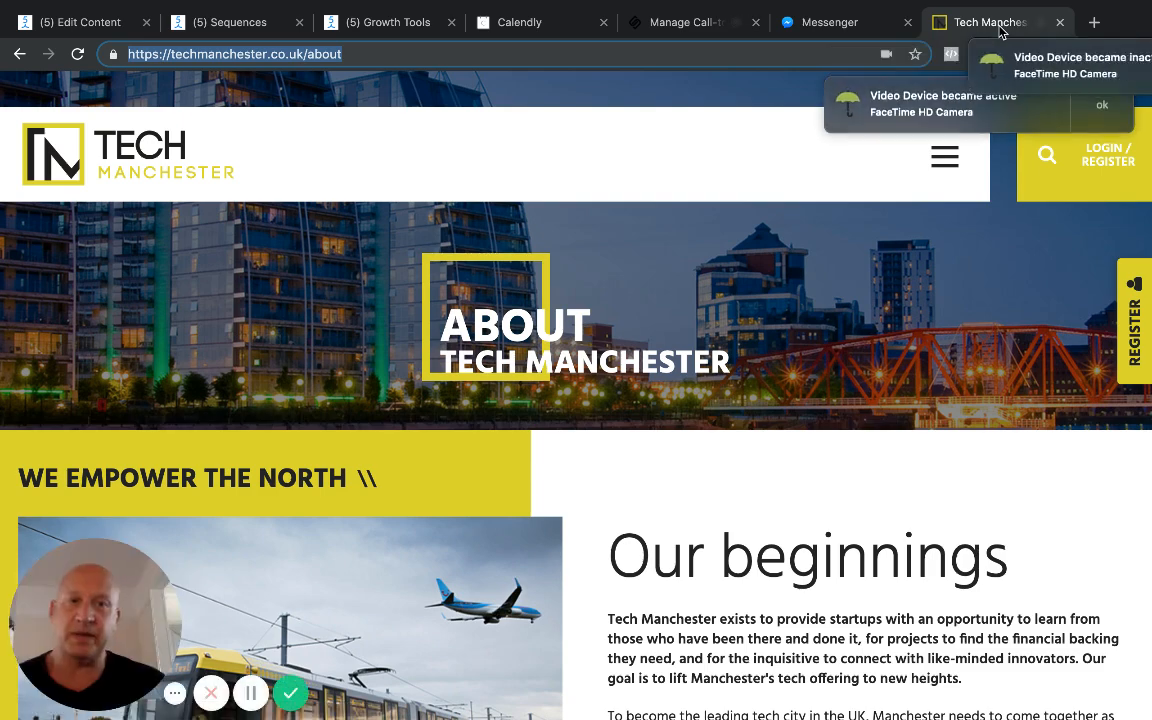
{"action": "left_click", "coordinate": [1098, 65]}
{"action": "left_click", "coordinate": [1098, 66]}
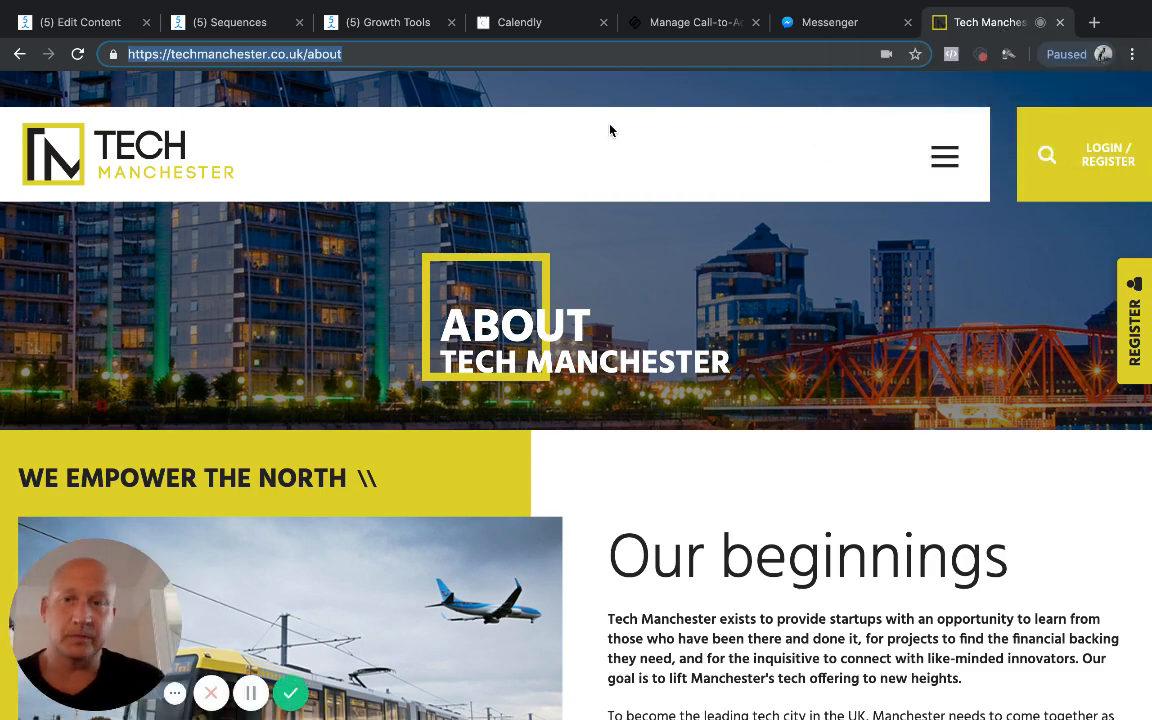
{"action": "right_click", "coordinate": [305, 55]}
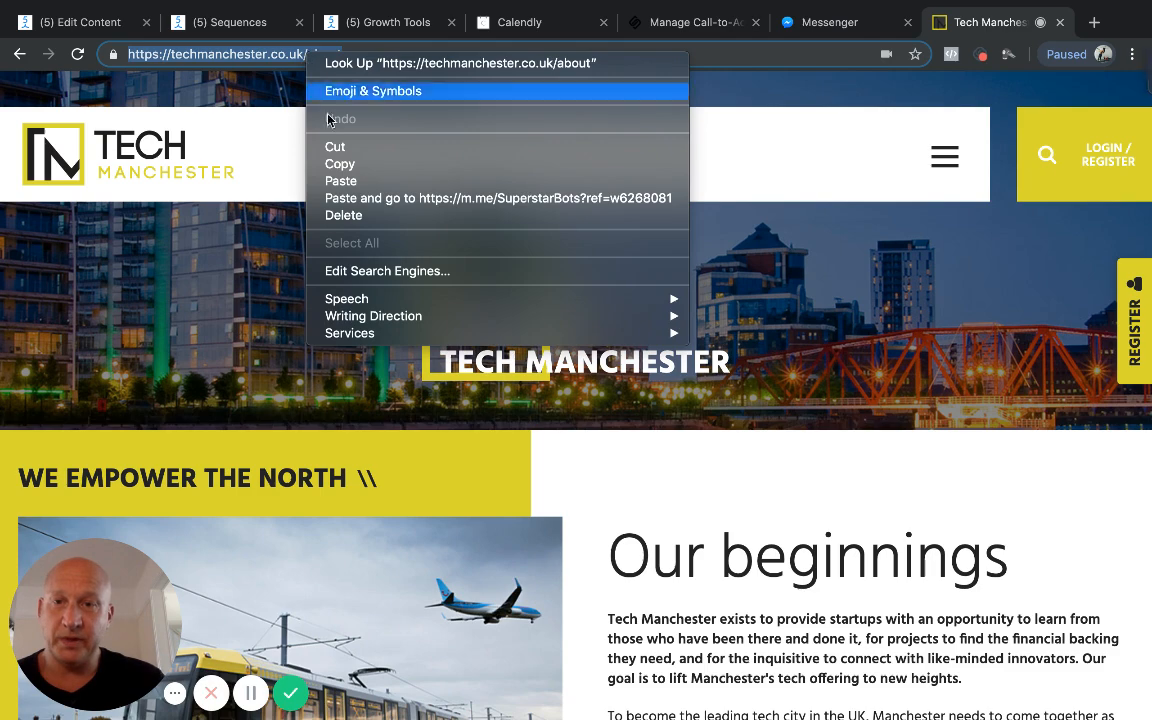
{"action": "left_click", "coordinate": [340, 164]}
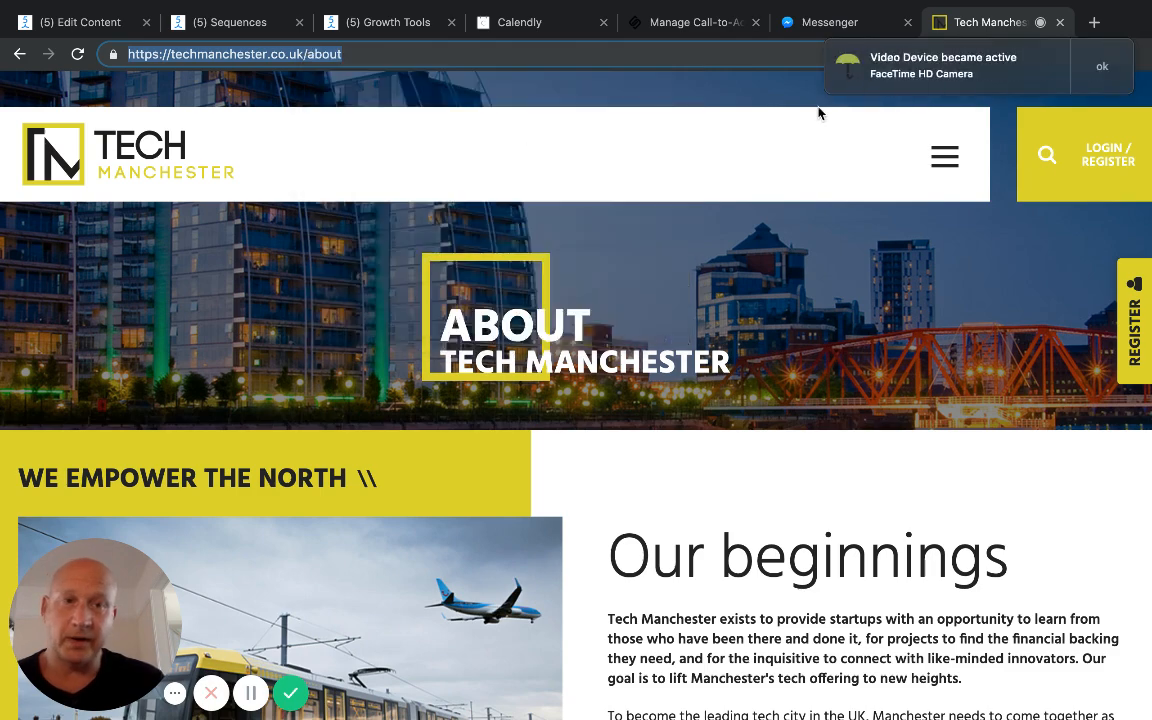
{"action": "left_click", "coordinate": [1098, 67]}
{"action": "left_click", "coordinate": [714, 30]}
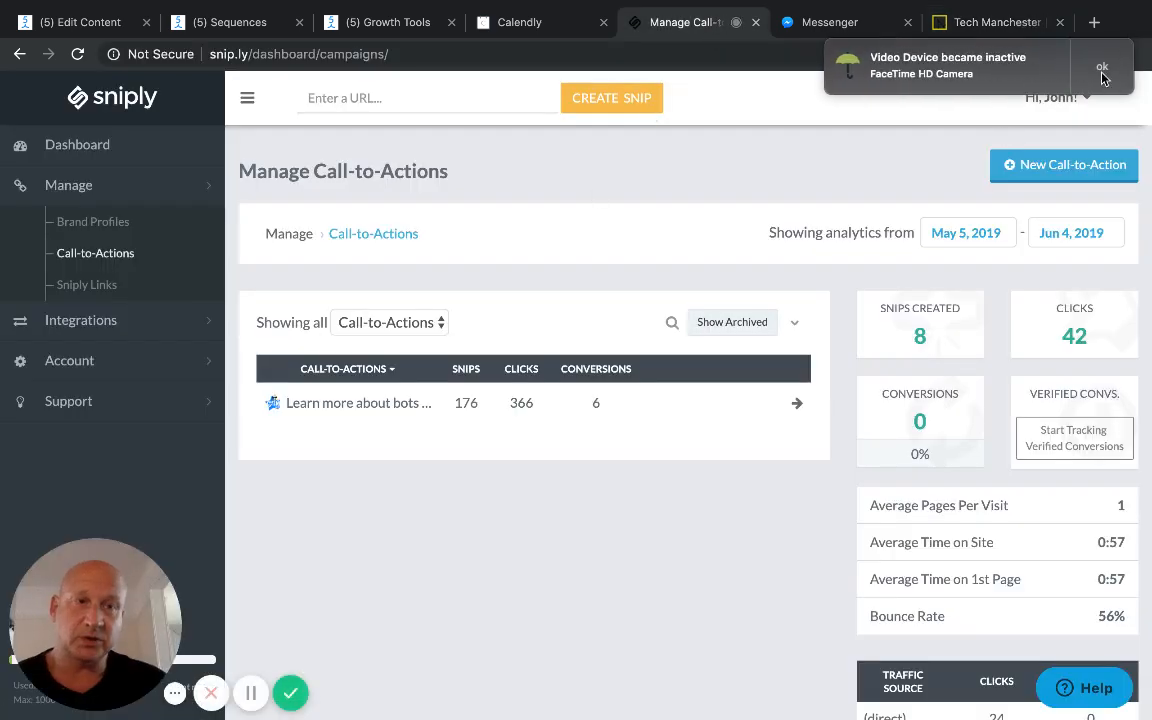
{"action": "left_click", "coordinate": [1101, 70]}
{"action": "left_click", "coordinate": [463, 104]}
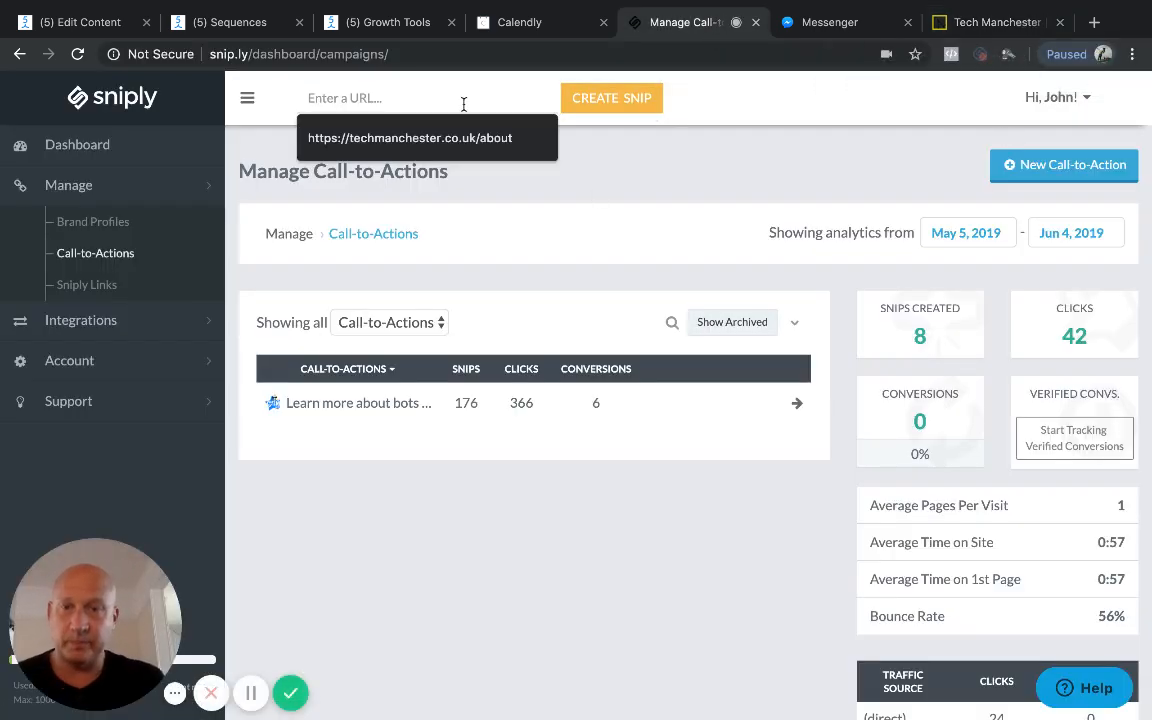
{"action": "key", "text": "Down"}
{"action": "key", "text": "Return"}
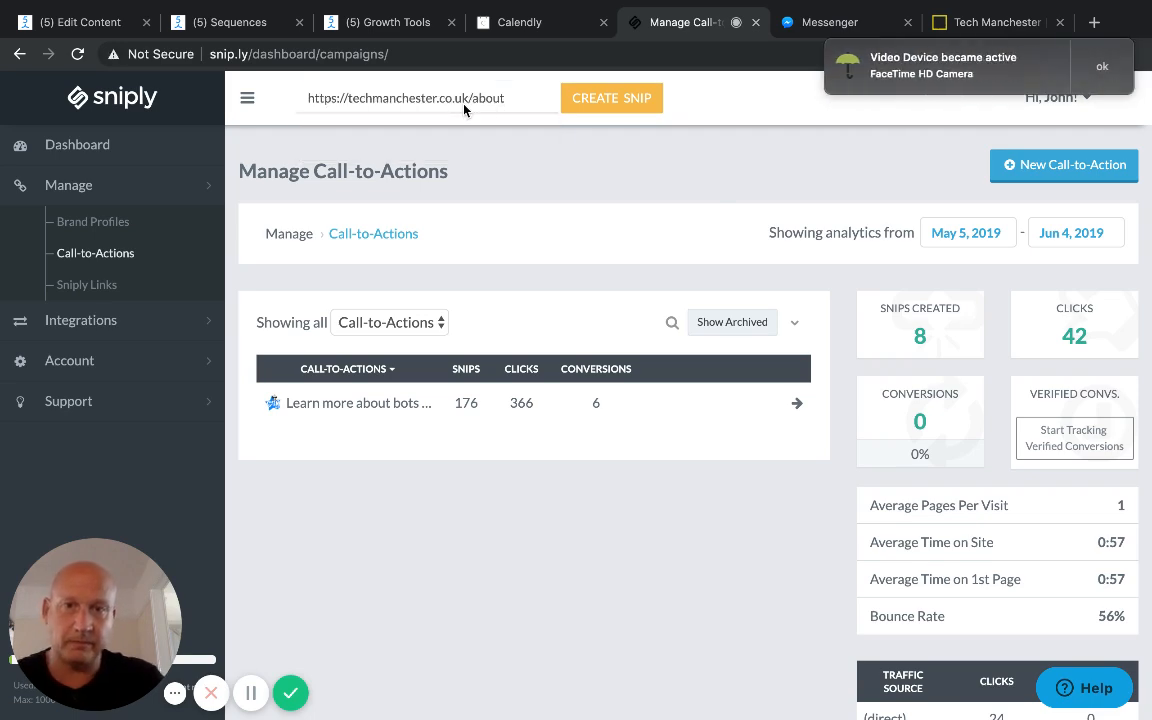
{"action": "left_click", "coordinate": [611, 98]}
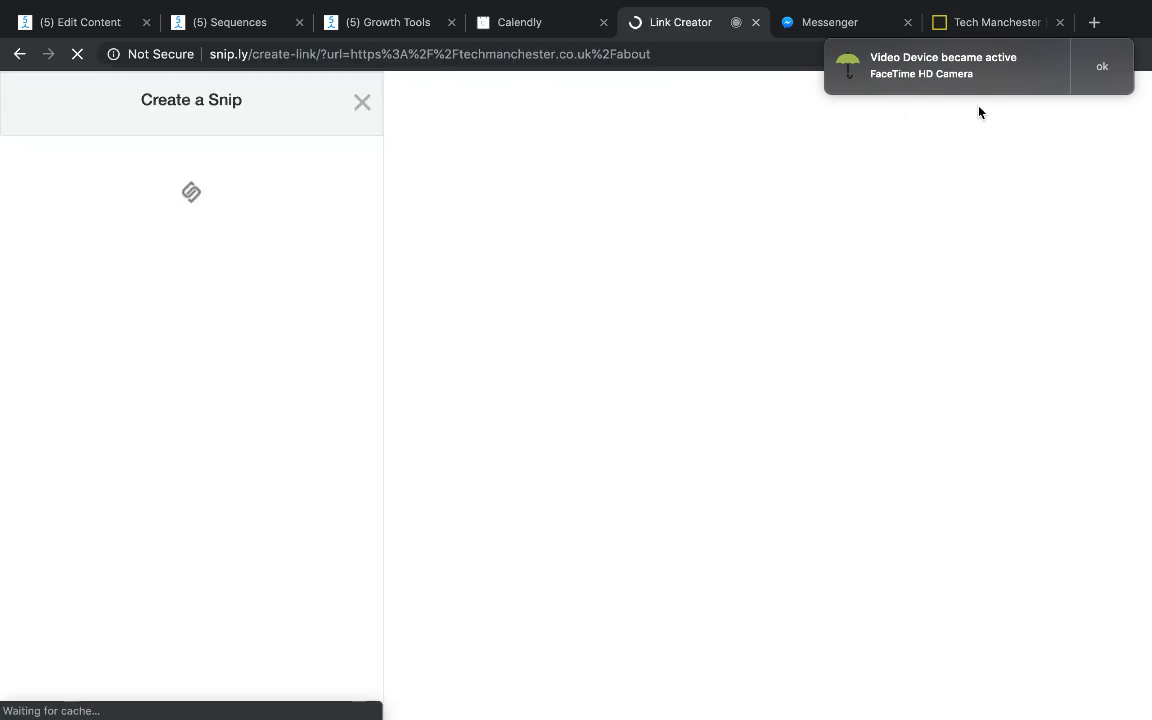
{"action": "left_click", "coordinate": [1101, 68]}
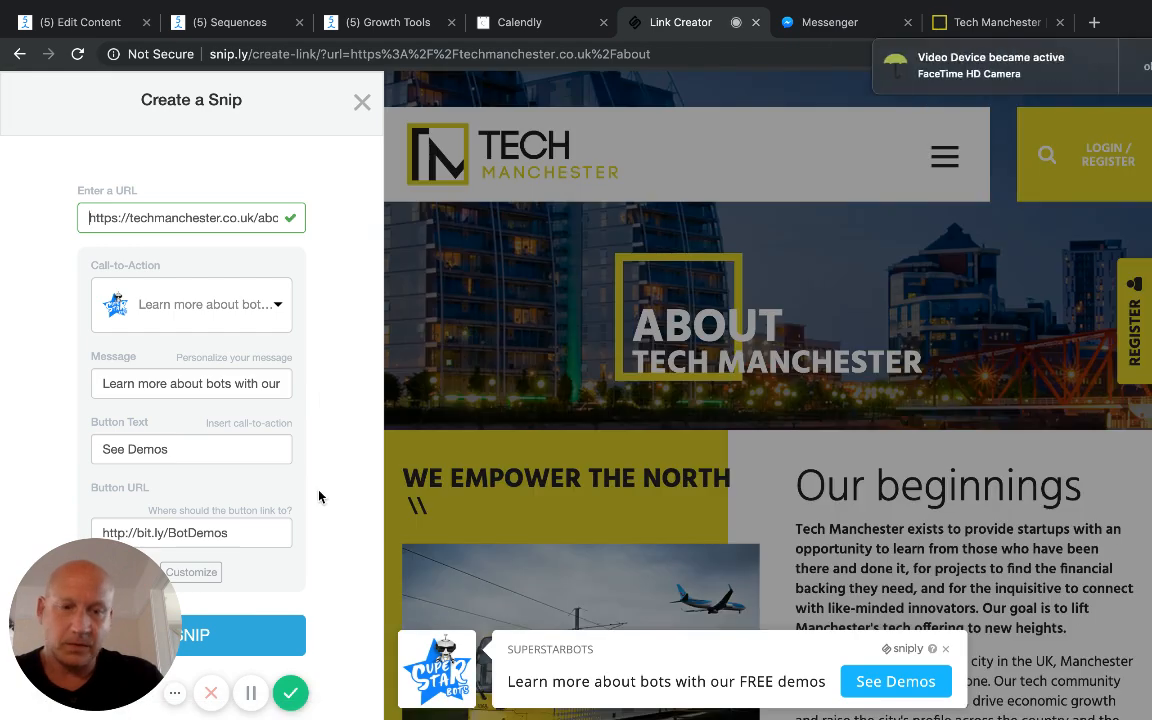
Step: Generate the snip with the existing See Demos call-to-action and visit its link, returning to the original Tech Manchester About page
{"action": "left_click", "coordinate": [227, 641]}
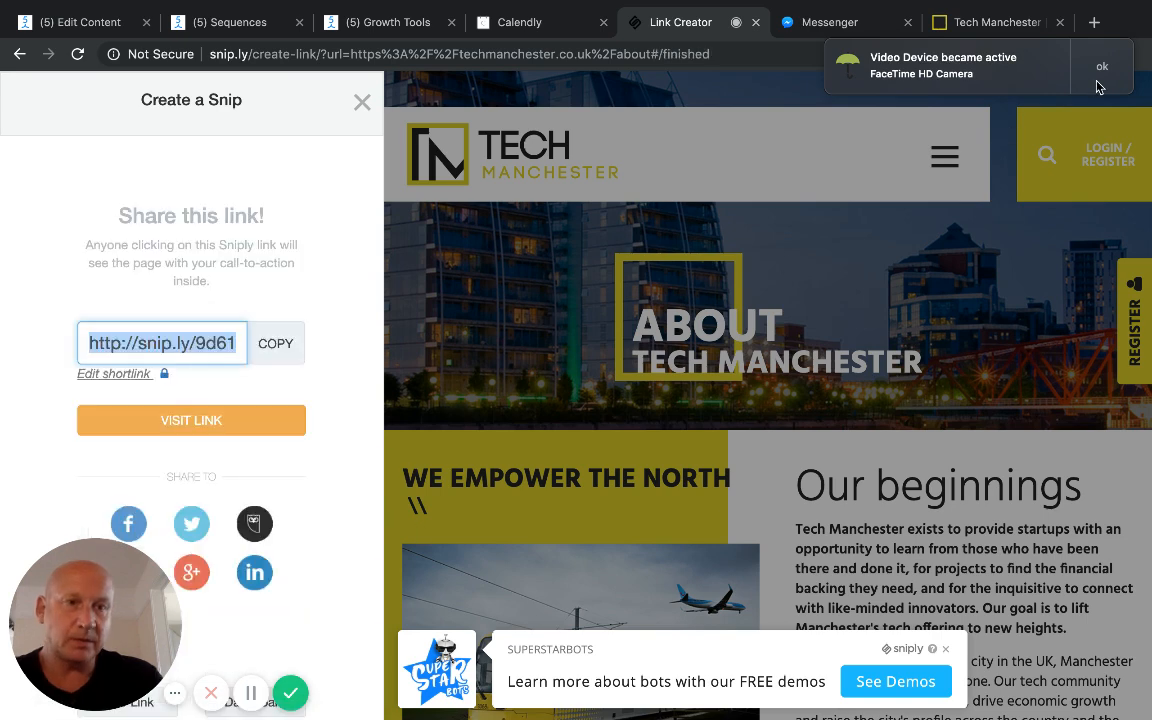
{"action": "left_click", "coordinate": [200, 423]}
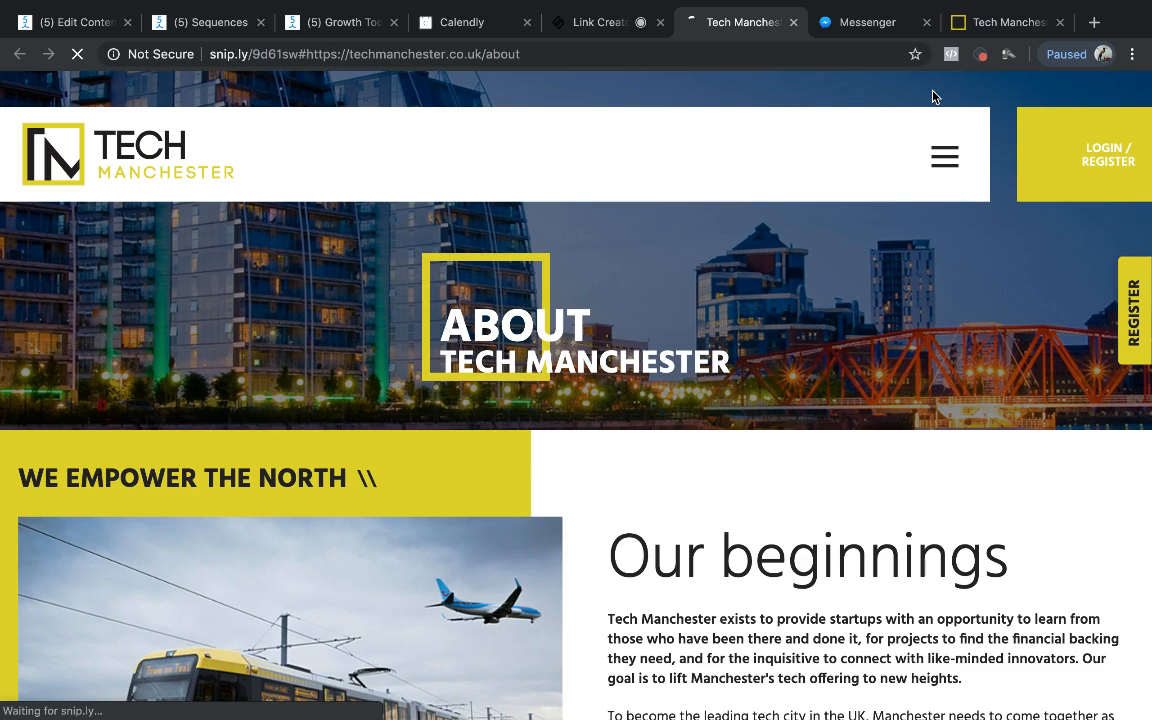
{"action": "left_click", "coordinate": [997, 24]}
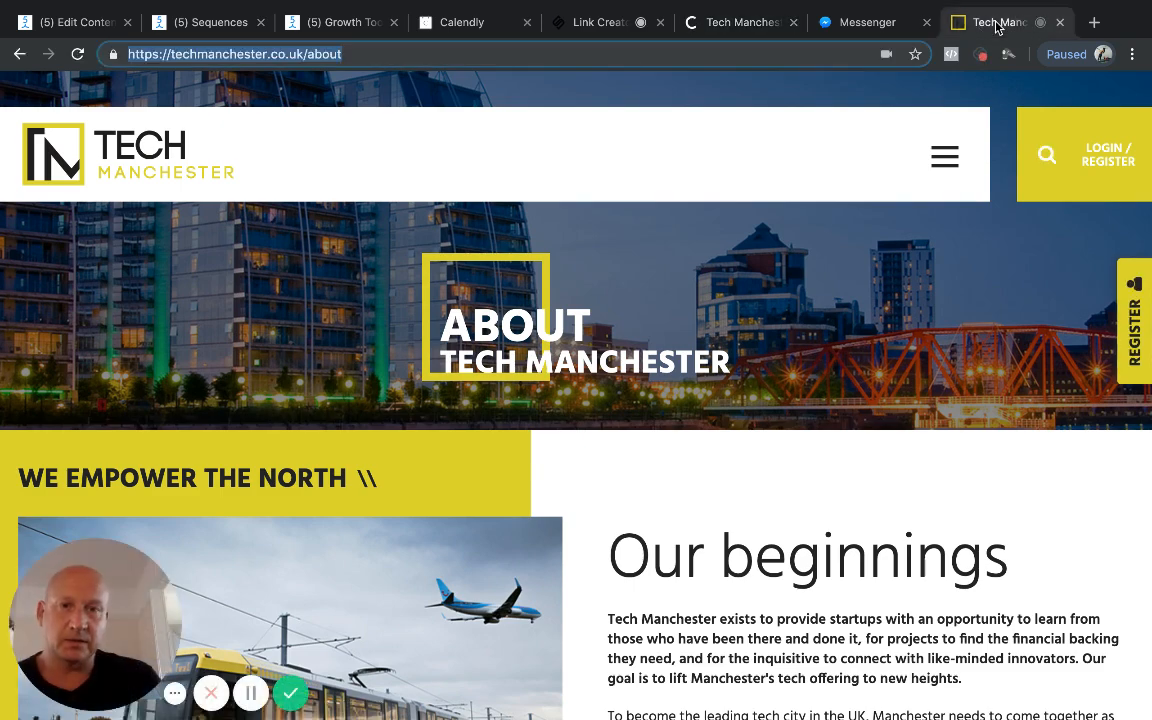
Step: Look over the original Tech Manchester About page and compare it with the snipped version showing the See Demos call-to-action
{"action": "scroll", "coordinate": [856, 287], "scroll_direction": "down", "scroll_amount": 5}
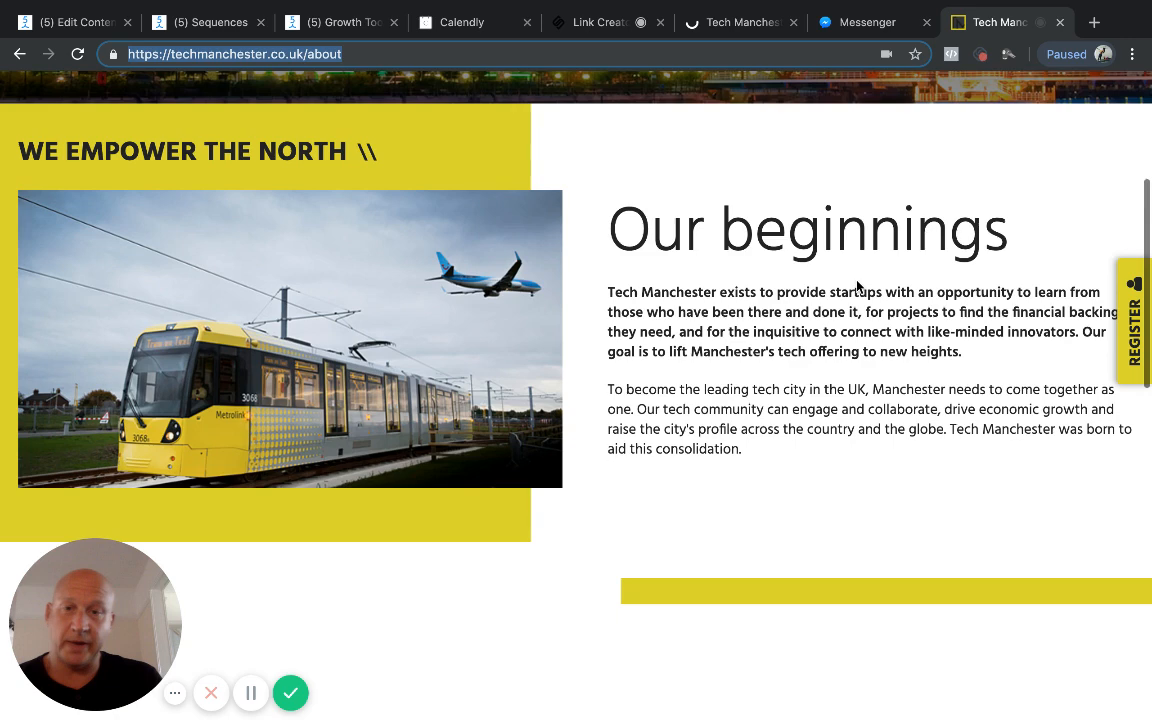
{"action": "scroll", "coordinate": [856, 287], "scroll_direction": "up", "scroll_amount": 5}
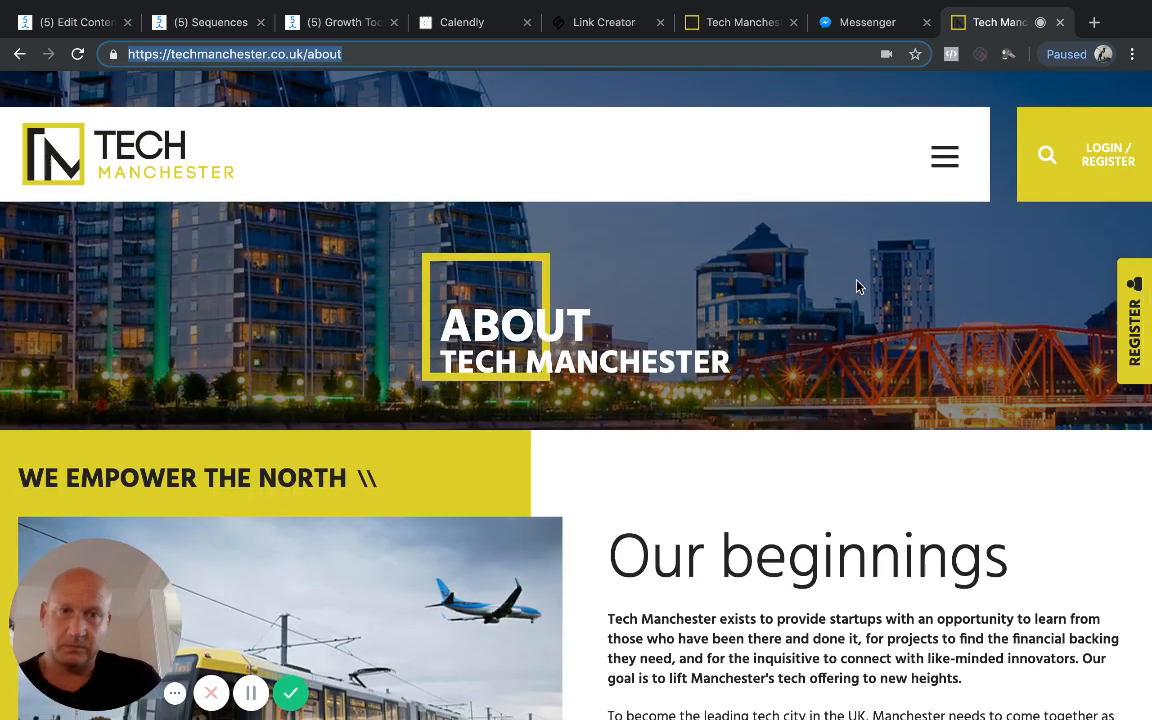
{"action": "left_click", "coordinate": [743, 28]}
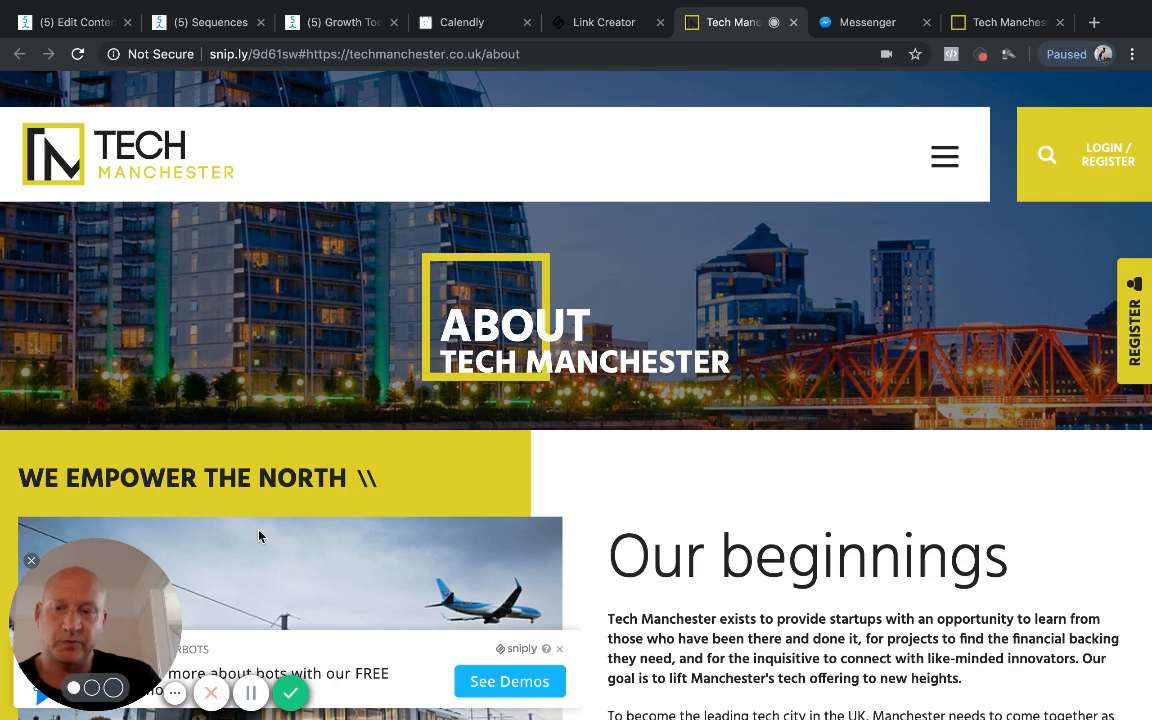
{"action": "left_click_drag", "start_coordinate": [259, 537], "coordinate": [717, 419]}
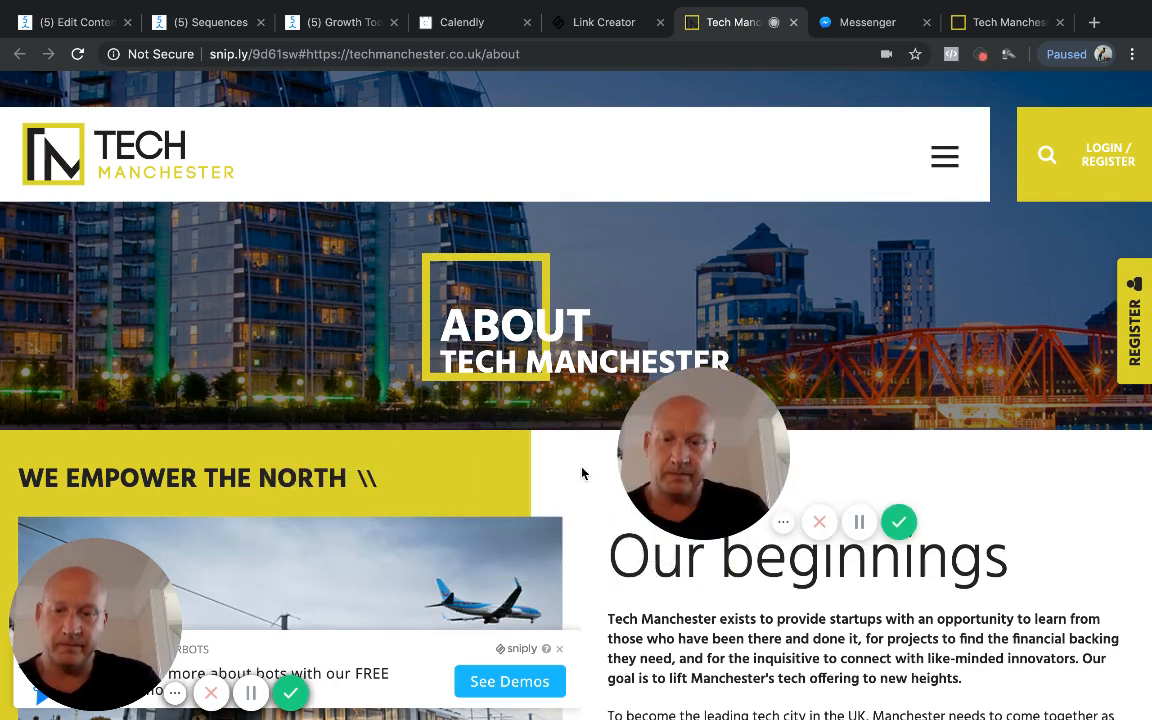
{"action": "scroll", "coordinate": [465, 477], "scroll_direction": "down", "scroll_amount": 2}
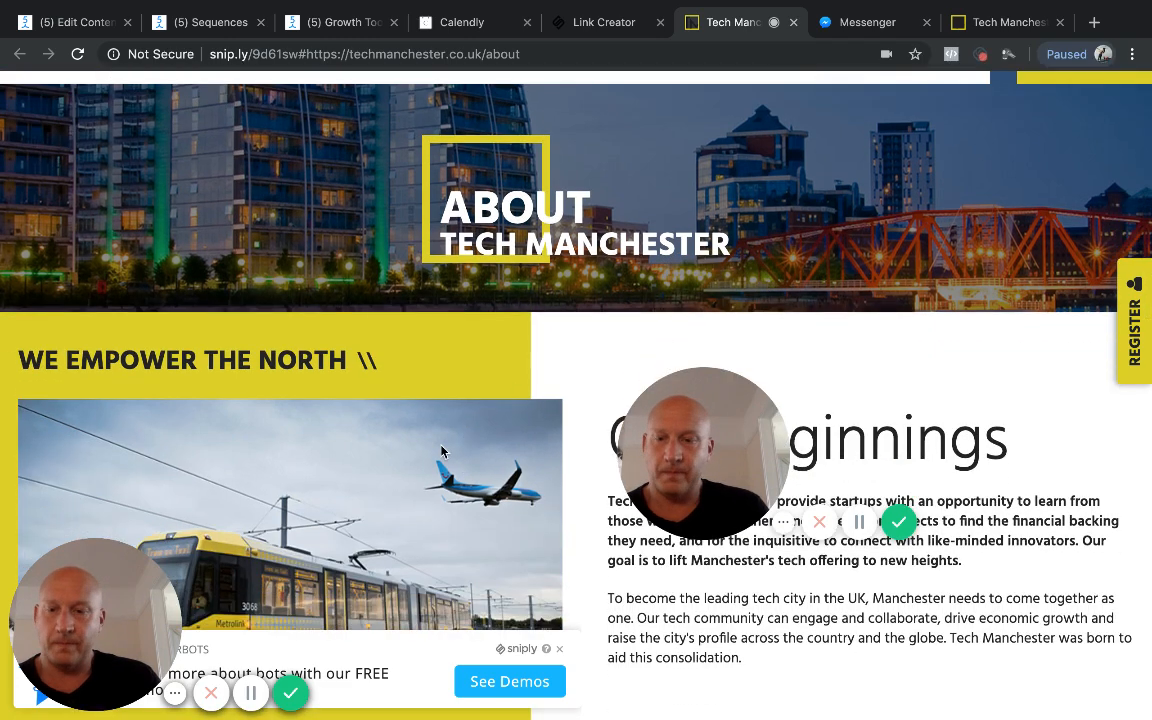
{"action": "scroll", "coordinate": [491, 470], "scroll_direction": "down", "scroll_amount": 3}
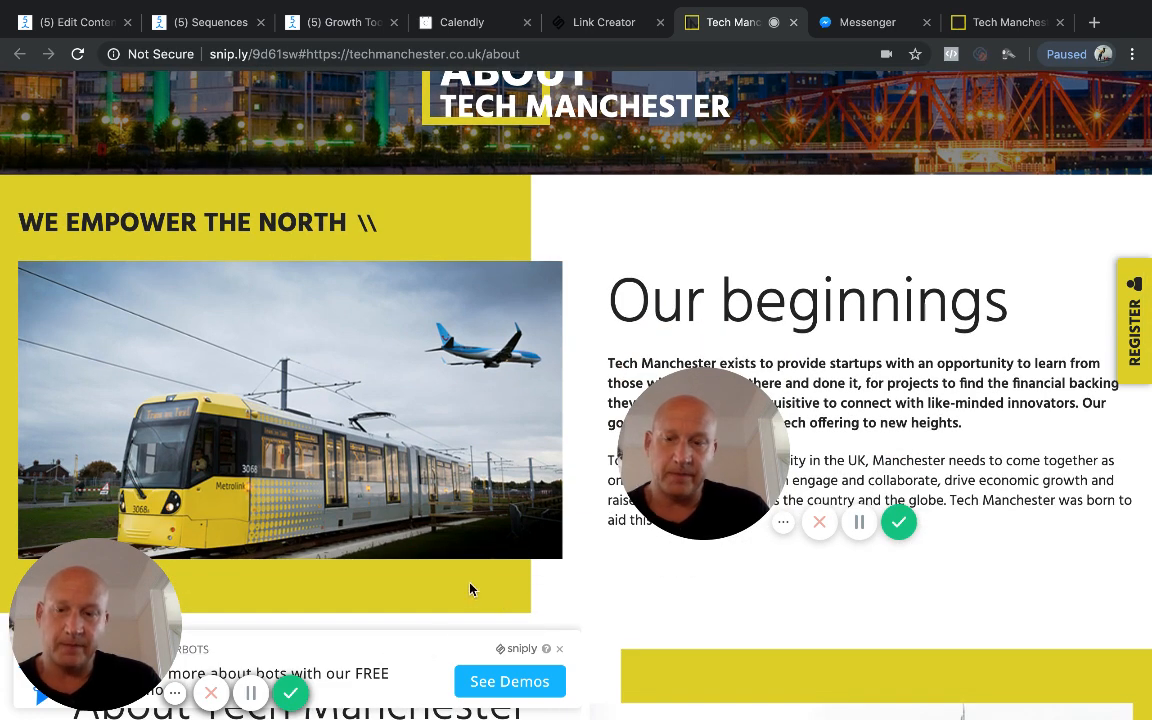
Step: Follow the snip's See Demos call-to-action to the Superstar Bots conversation in Messenger and dismiss the camera notifications
{"action": "mouse_move", "coordinate": [694, 476]}
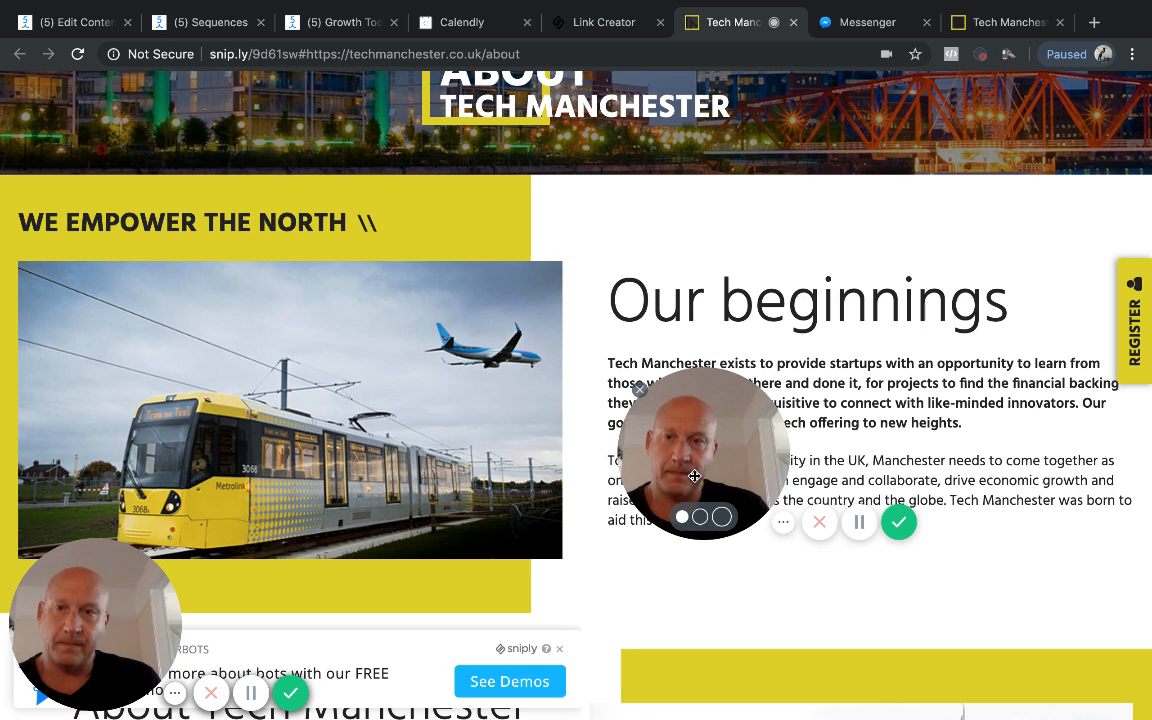
{"action": "left_click", "coordinate": [505, 683]}
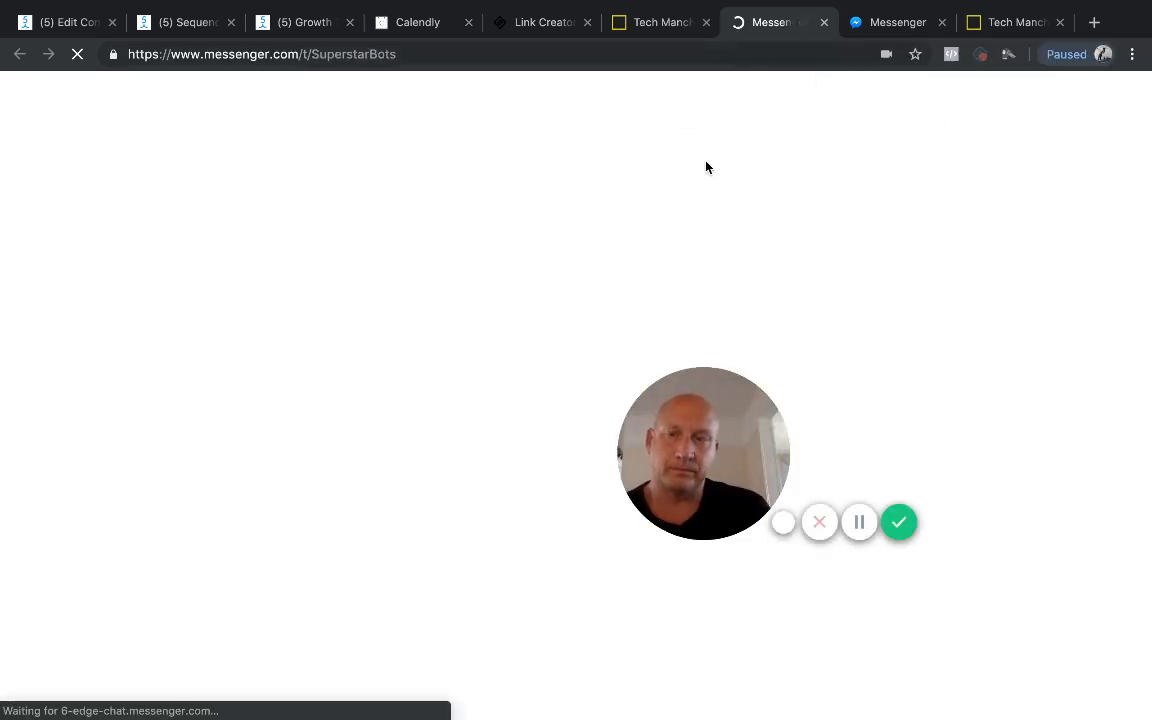
{"action": "left_click", "coordinate": [898, 24]}
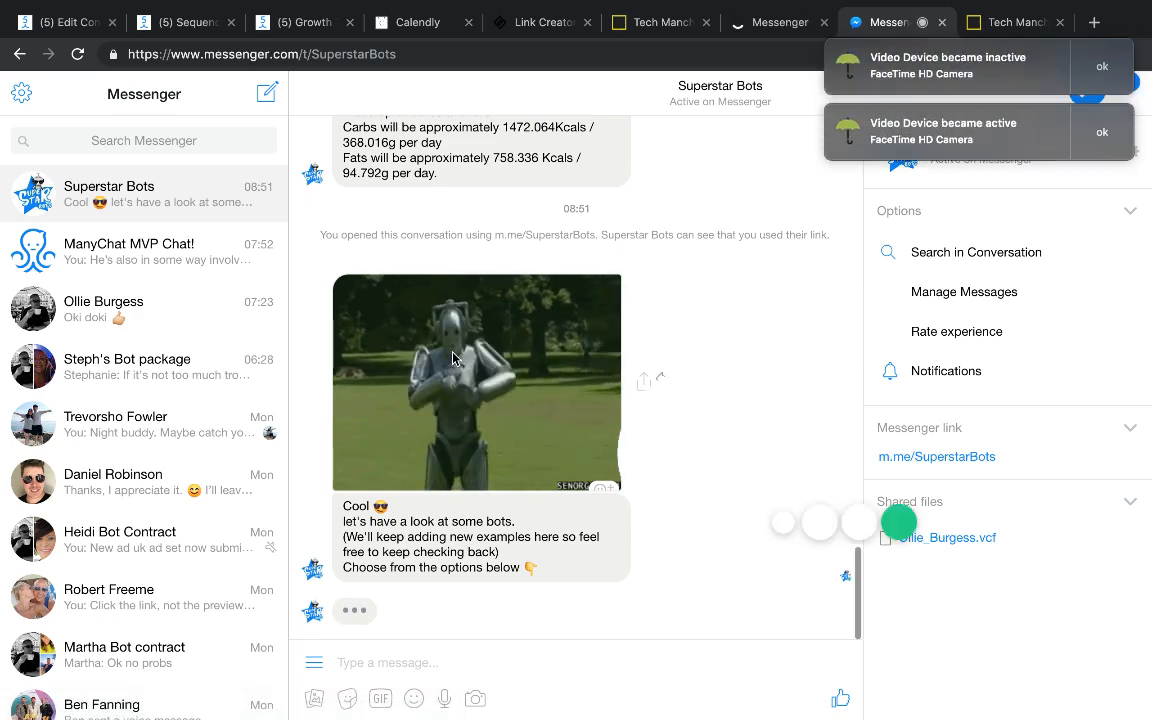
{"action": "left_click", "coordinate": [1098, 64]}
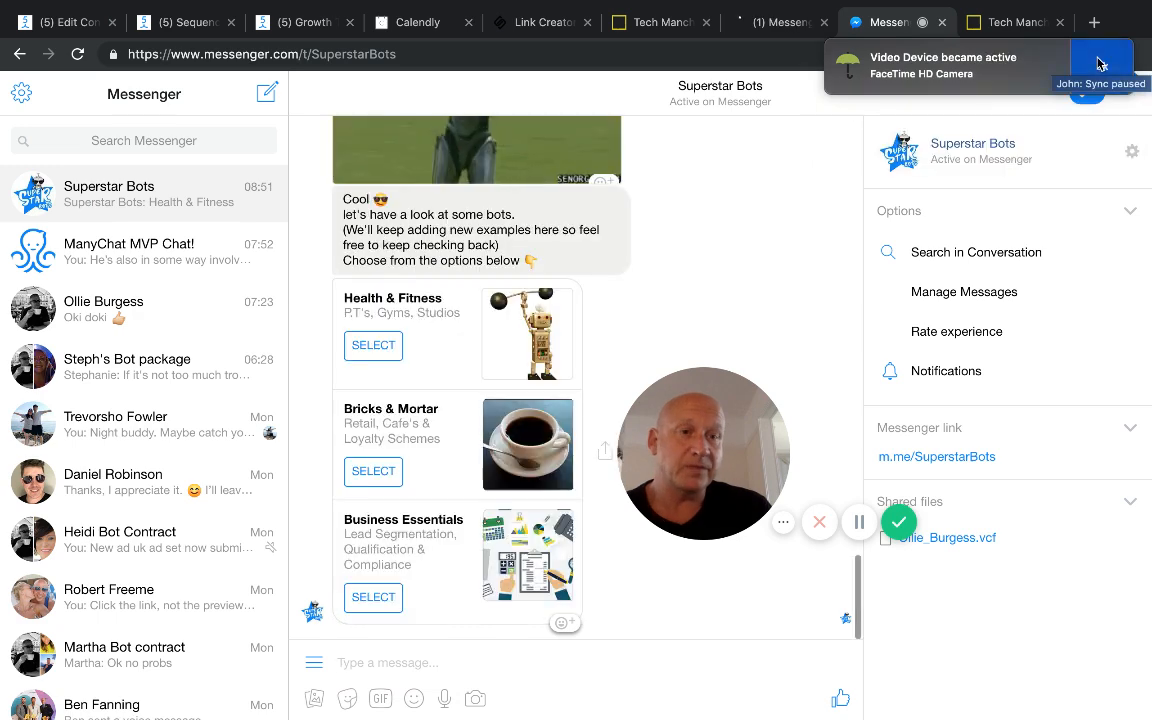
{"action": "left_click_drag", "start_coordinate": [733, 404], "coordinate": [190, 532]}
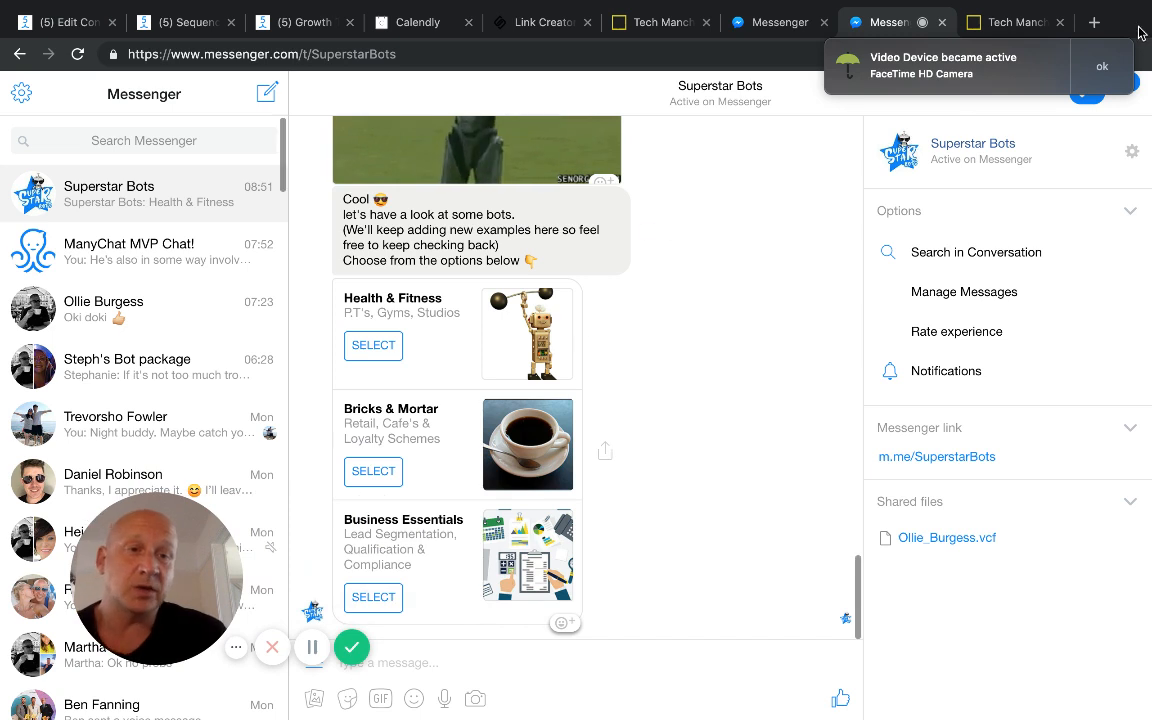
{"action": "left_click", "coordinate": [1101, 68]}
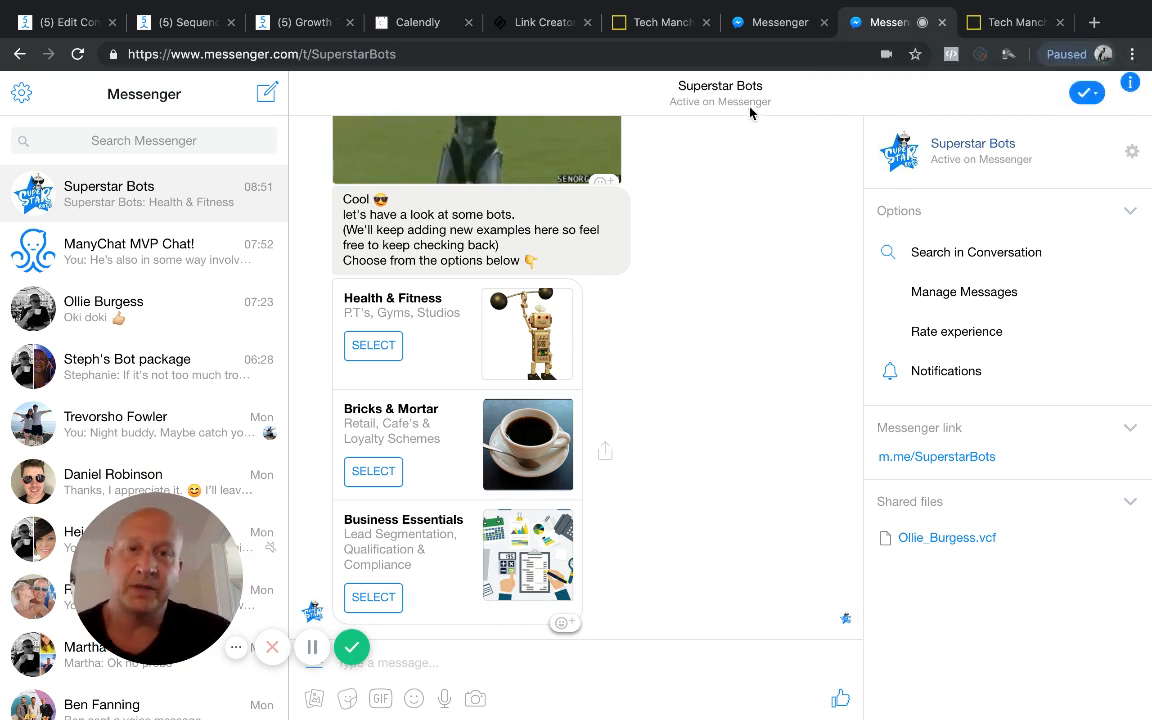
Step: Revisit the snipped About page, then return to the original Tech Manchester About page and dismiss the camera notification
{"action": "left_click", "coordinate": [667, 29]}
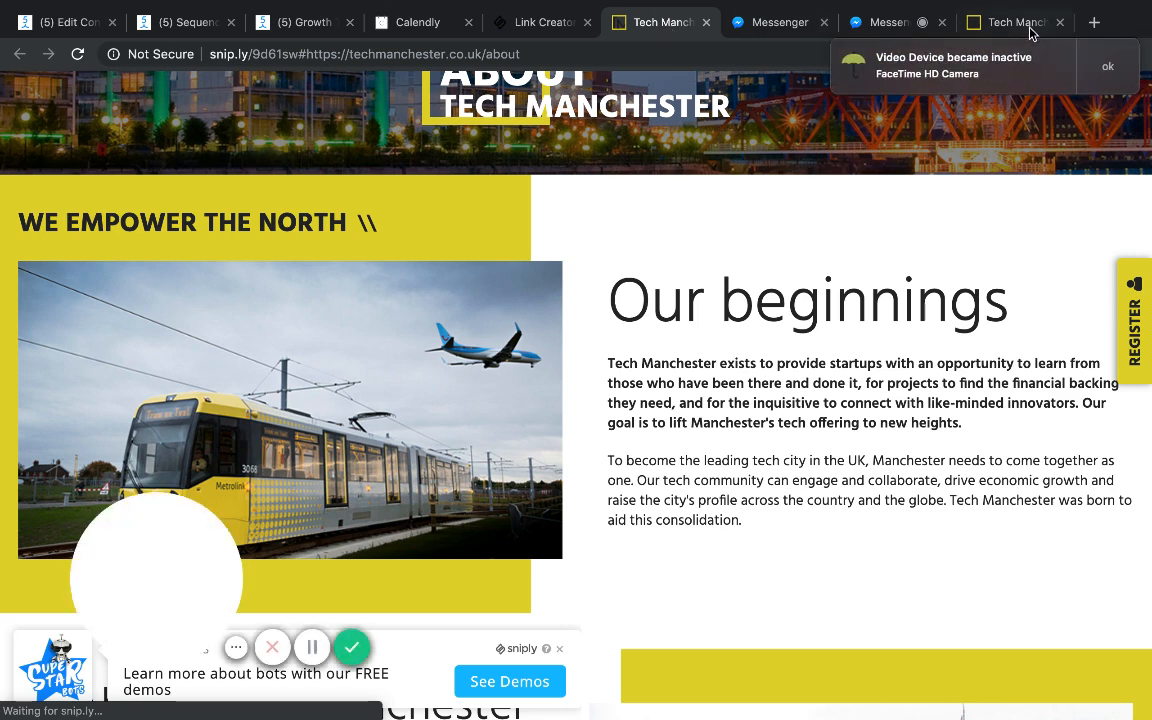
{"action": "left_click", "coordinate": [985, 25]}
{"action": "left_click", "coordinate": [1100, 66]}
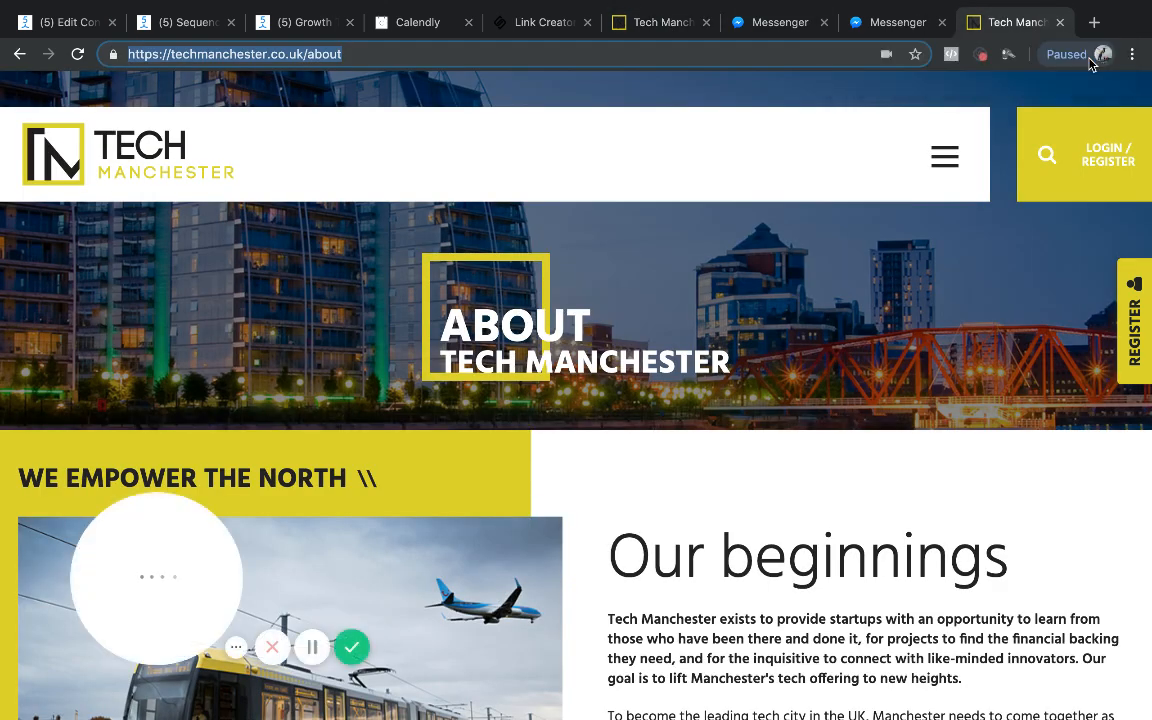